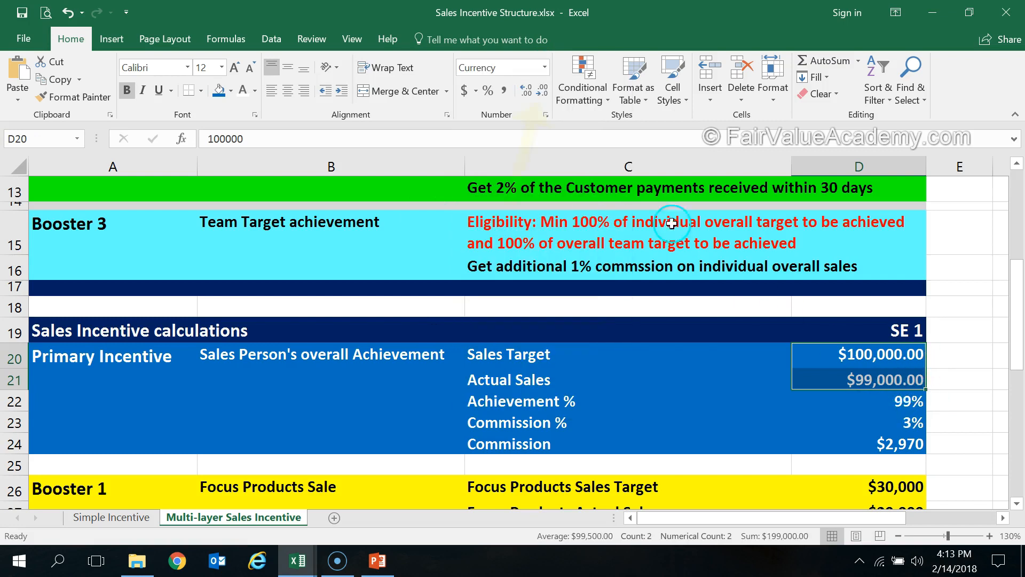
Show the primary Sales Target and Actual Sales amounts without decimals, and format D22:D23 as Percentage with two decimals
{"action": "double_click", "coordinate": [543, 98]}
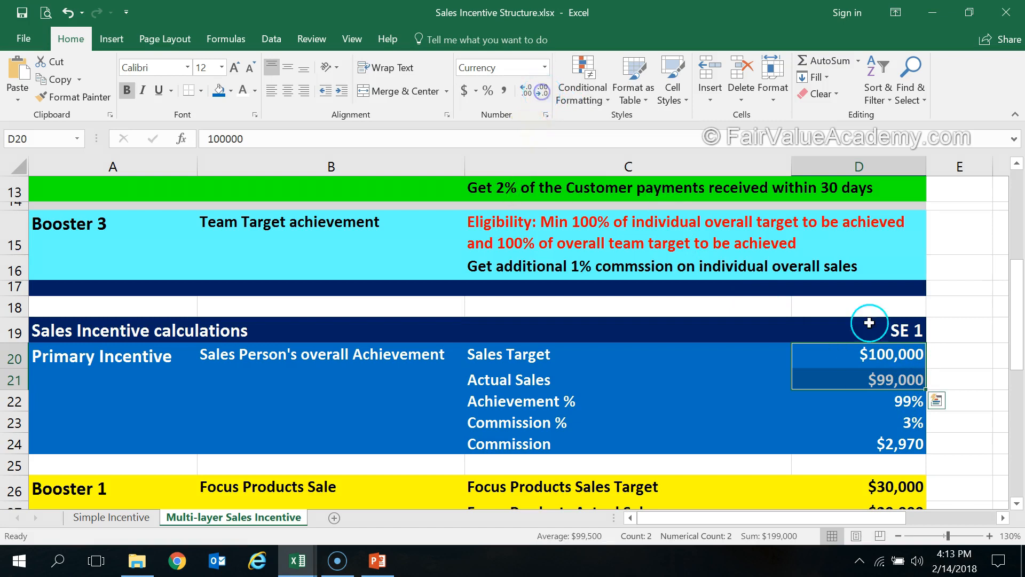
{"action": "left_click", "coordinate": [909, 401]}
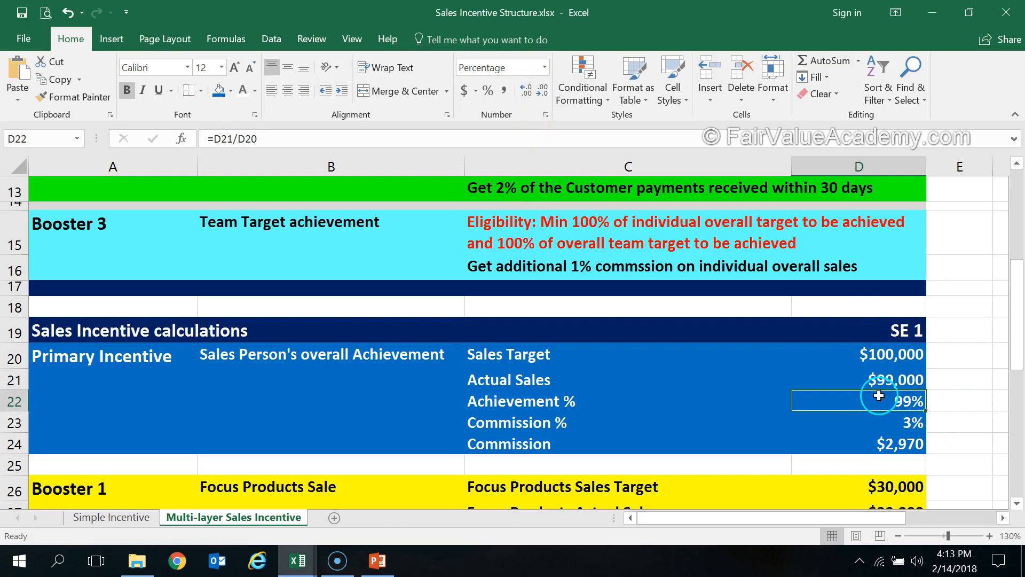
{"action": "left_click_drag", "start_coordinate": [879, 395], "coordinate": [876, 425]}
{"action": "left_click", "coordinate": [495, 85]}
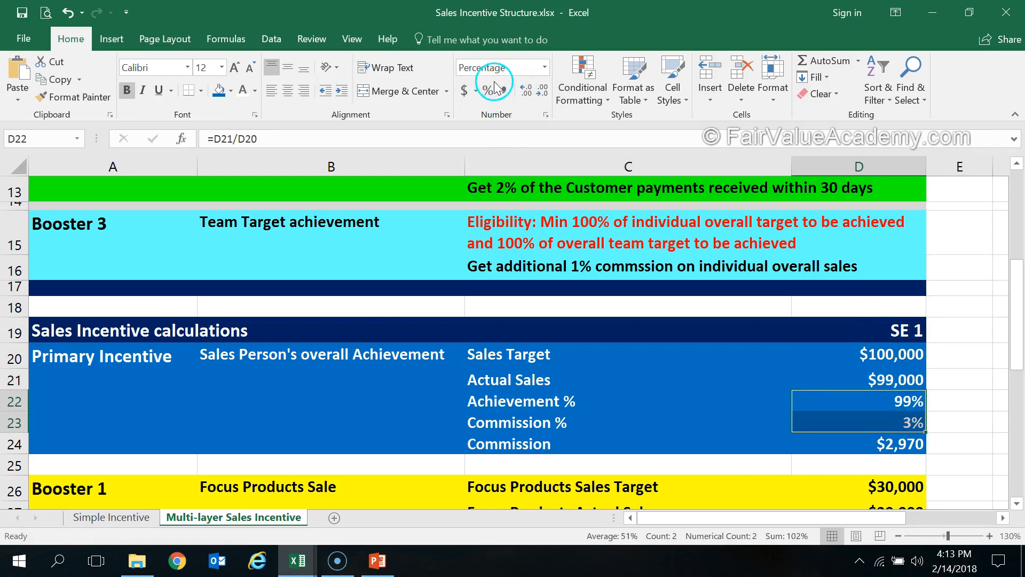
{"action": "left_click", "coordinate": [544, 67]}
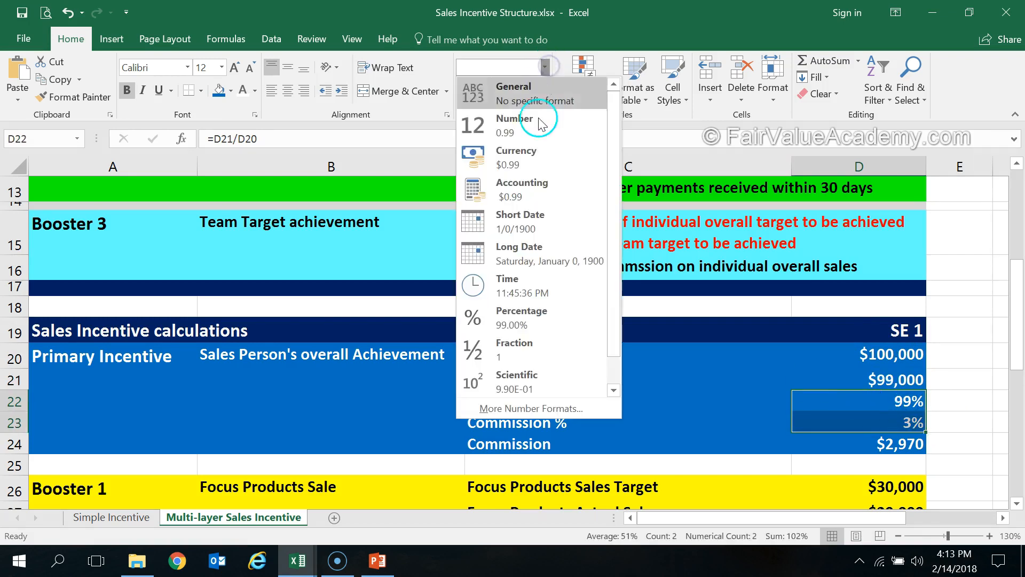
{"action": "left_click", "coordinate": [511, 317]}
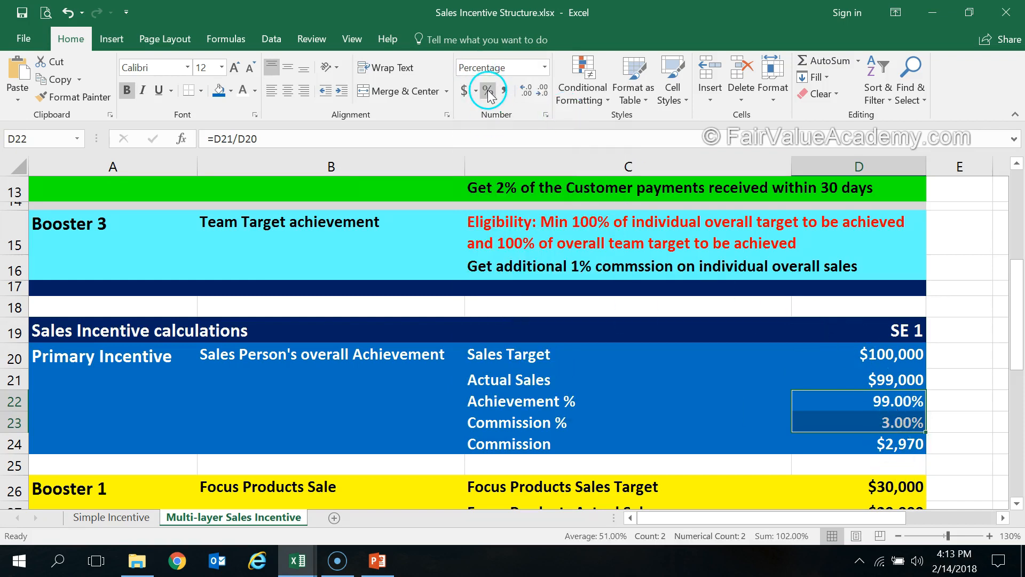
Show the primary incentive's Achievement % in D22 with three decimal places
{"action": "left_click", "coordinate": [900, 422]}
{"action": "left_click", "coordinate": [900, 404]}
{"action": "left_click", "coordinate": [527, 96]}
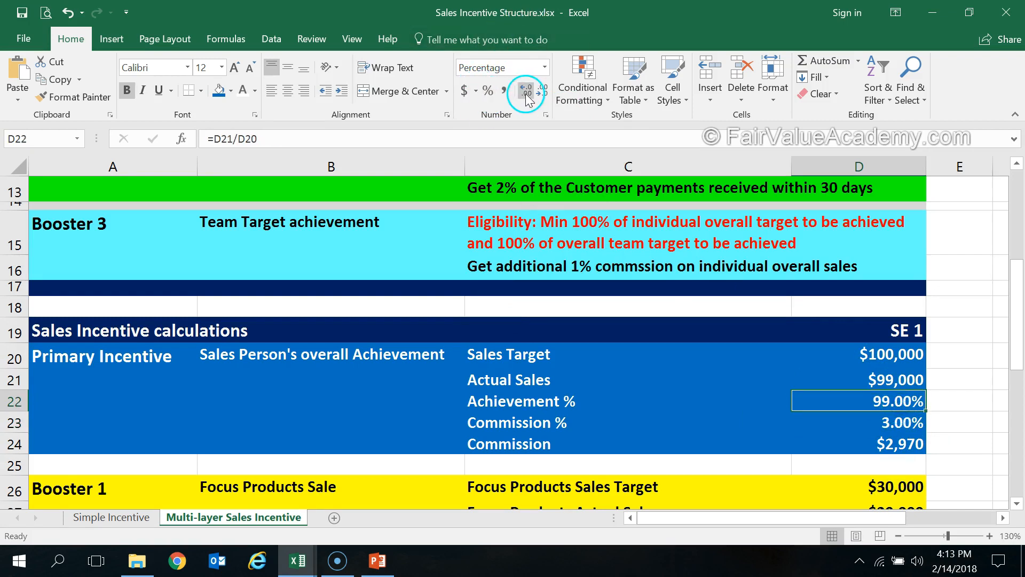
{"action": "left_click", "coordinate": [951, 376]}
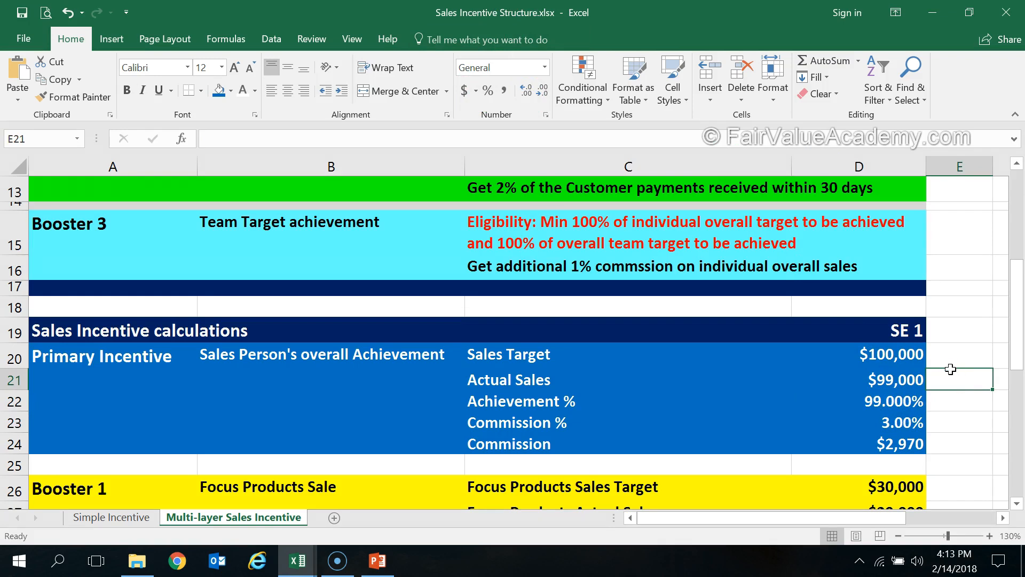
Examine how Achievement % in D22 is calculated from the Actual Sales and Sales Target cells in the Primary Incentive block
{"action": "scroll", "coordinate": [951, 369], "scroll_direction": "down", "scroll_amount": 1}
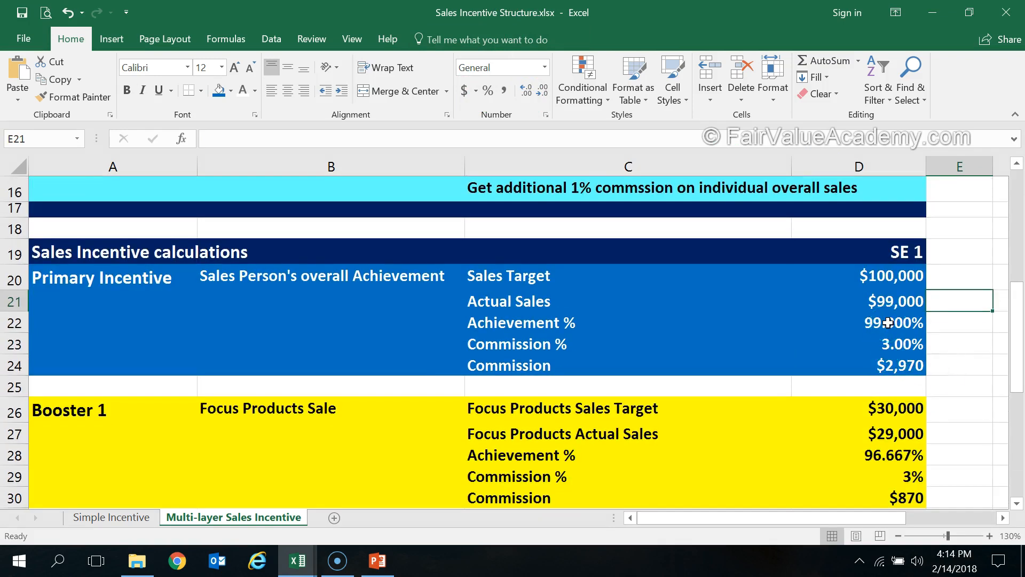
{"action": "left_click", "coordinate": [895, 363]}
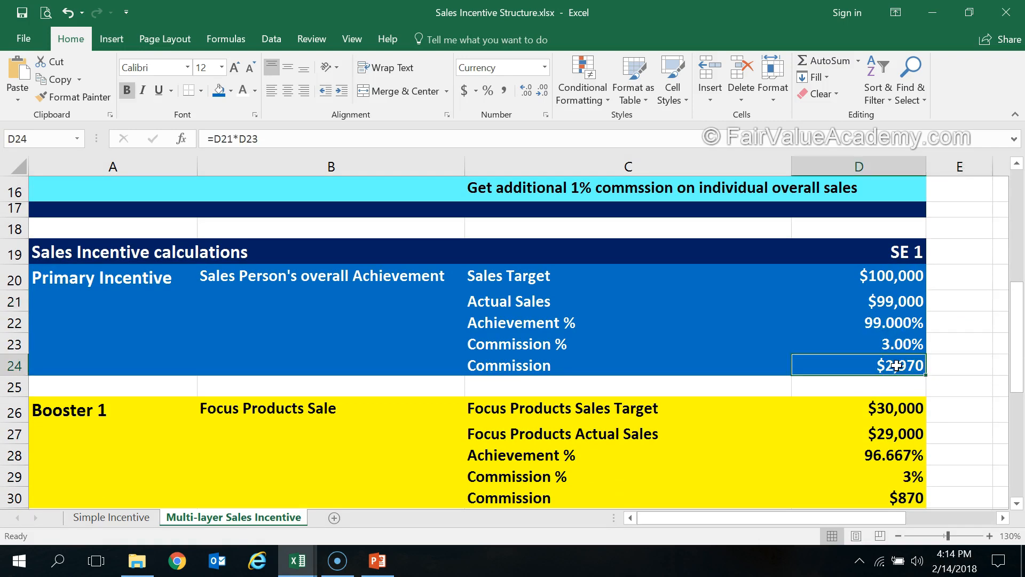
{"action": "scroll", "coordinate": [897, 365], "scroll_direction": "up", "scroll_amount": 1}
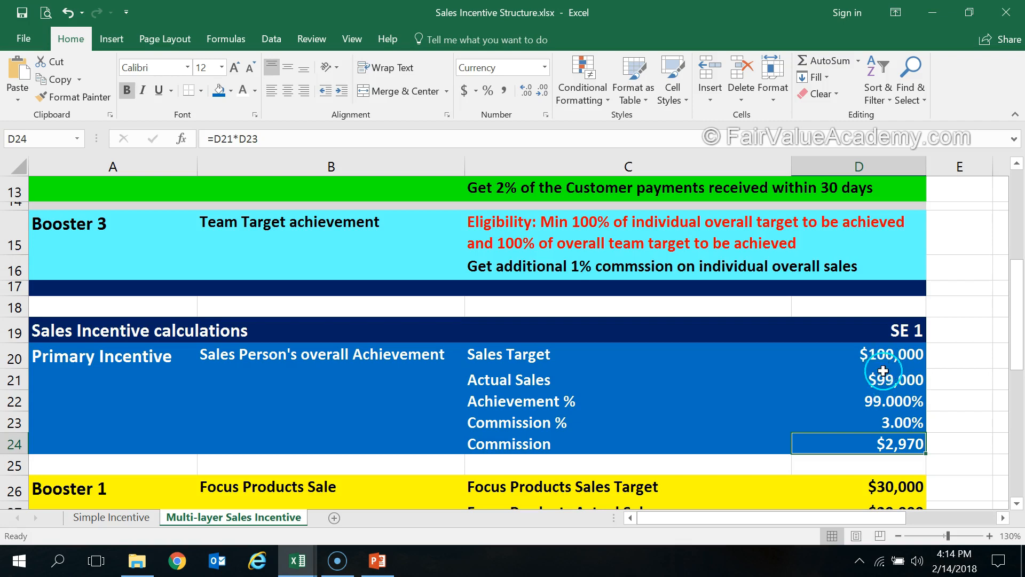
{"action": "left_click", "coordinate": [875, 402]}
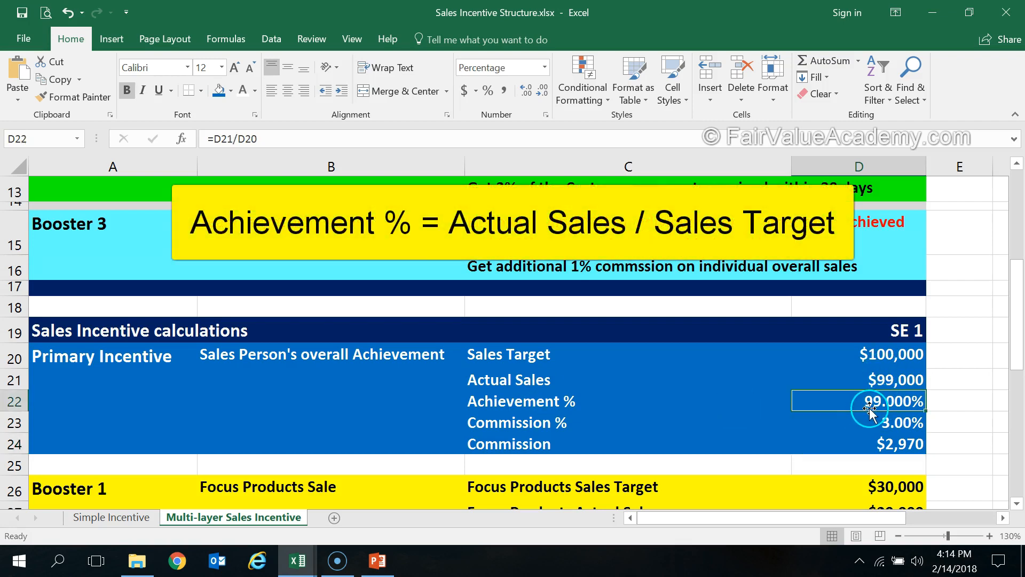
{"action": "left_click", "coordinate": [898, 382]}
{"action": "left_click", "coordinate": [898, 354]}
Enlarge the formula bar and examine the full IFS formula behind the primary Commission % in D23, leaving the formula as it is
{"action": "scroll", "coordinate": [898, 352], "scroll_direction": "down", "scroll_amount": 1}
{"action": "left_click", "coordinate": [898, 347]}
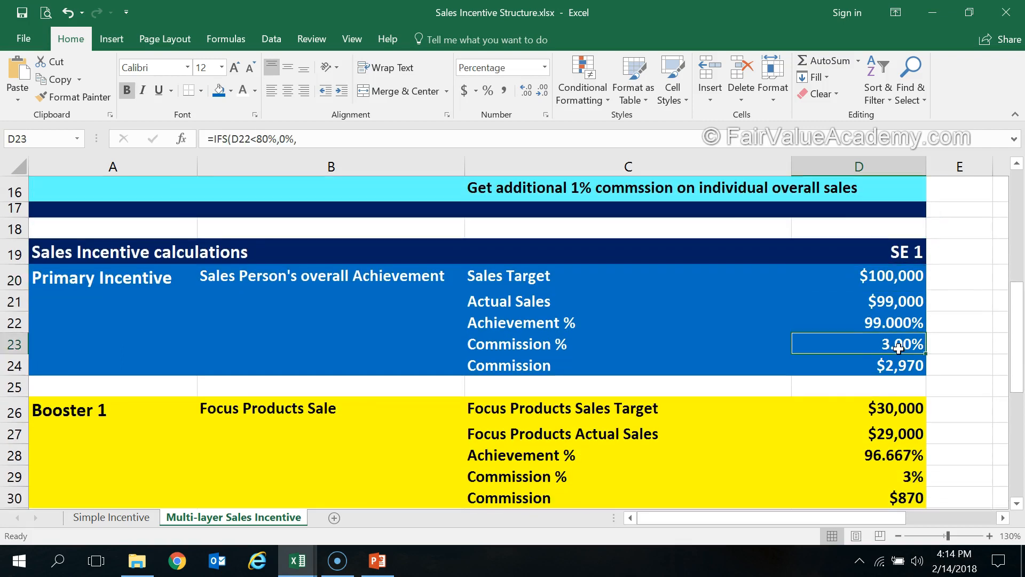
{"action": "left_click_drag", "start_coordinate": [431, 145], "coordinate": [417, 228]}
{"action": "left_click", "coordinate": [425, 143]}
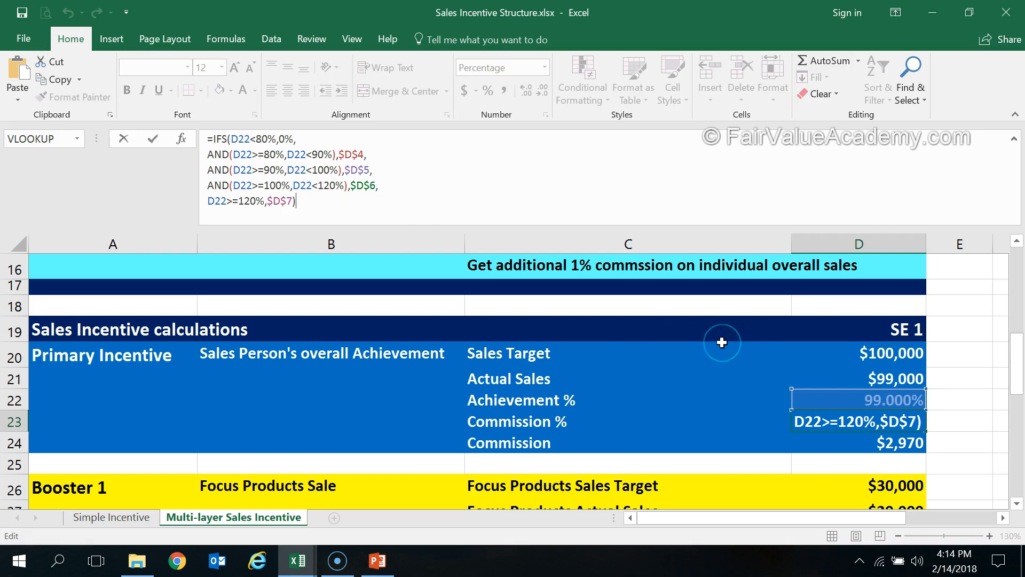
{"action": "key", "text": "ctrl+Return"}
Examine the Commission formula in D24 with its Actual Sales and Commission % inputs, and shrink the formula bar to one line
{"action": "left_click", "coordinate": [894, 445]}
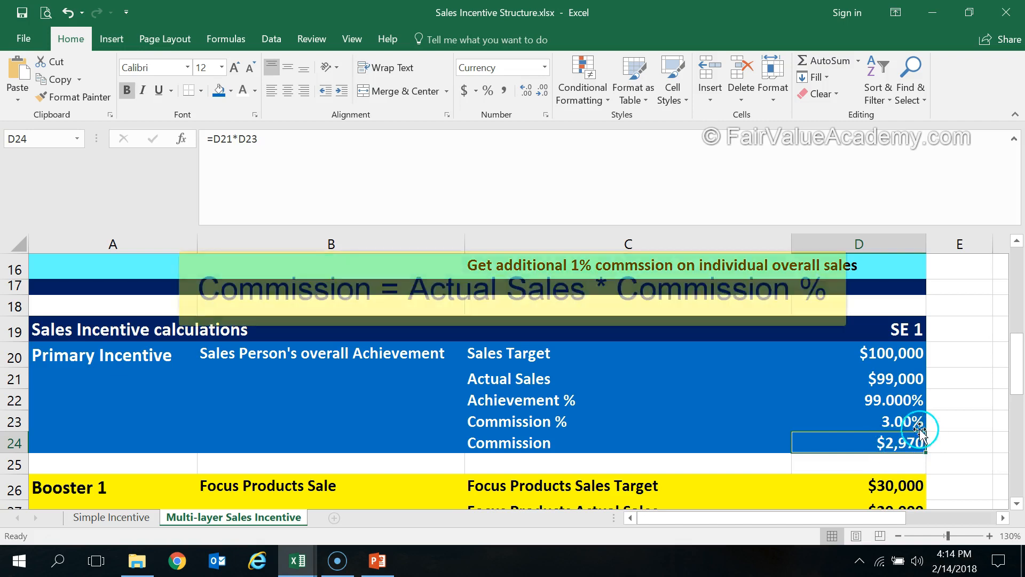
{"action": "left_click", "coordinate": [911, 380]}
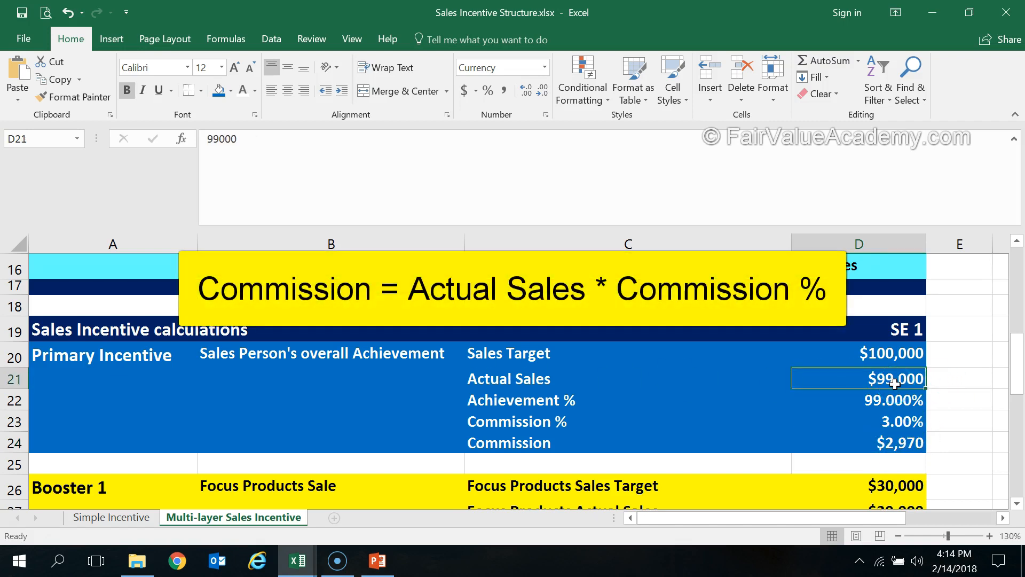
{"action": "left_click", "coordinate": [896, 422]}
{"action": "left_click", "coordinate": [902, 442]}
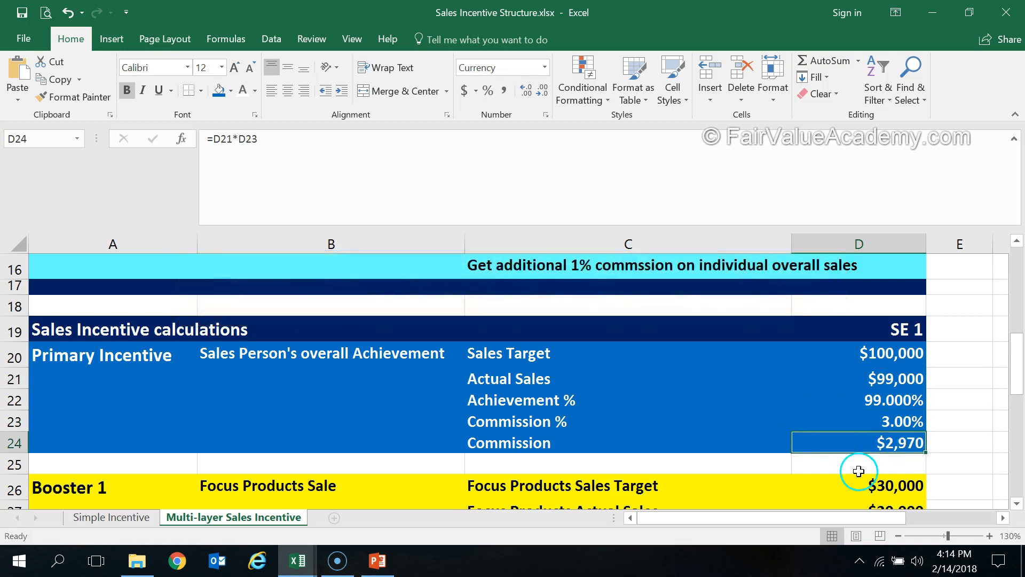
{"action": "left_click_drag", "start_coordinate": [377, 228], "coordinate": [376, 153]}
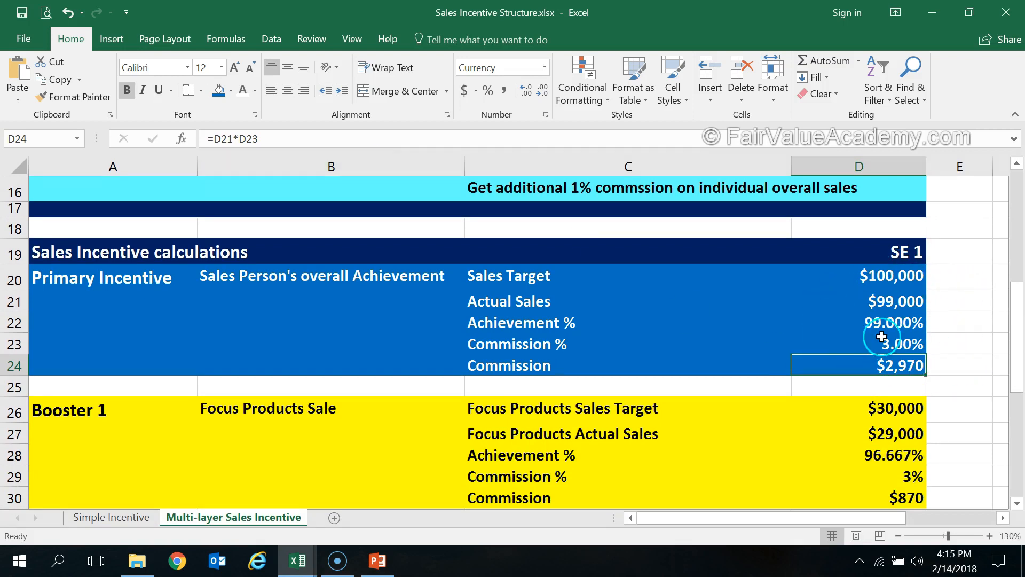
Review Booster 1's focus products target and actual sales, and examine how its Achievement % in D28 is calculated
{"action": "scroll", "coordinate": [697, 386], "scroll_direction": "down", "scroll_amount": 1}
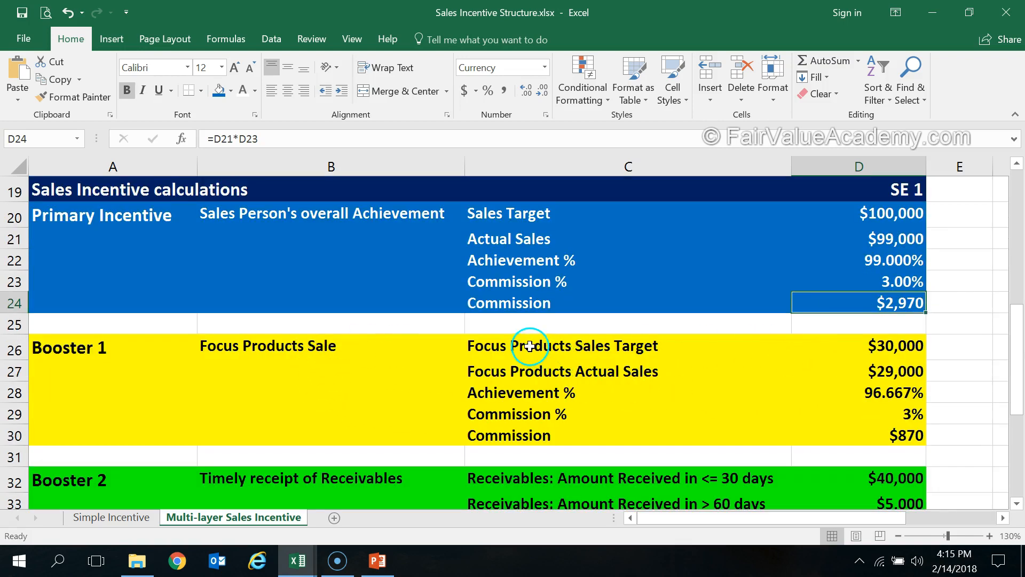
{"action": "left_click", "coordinate": [888, 345]}
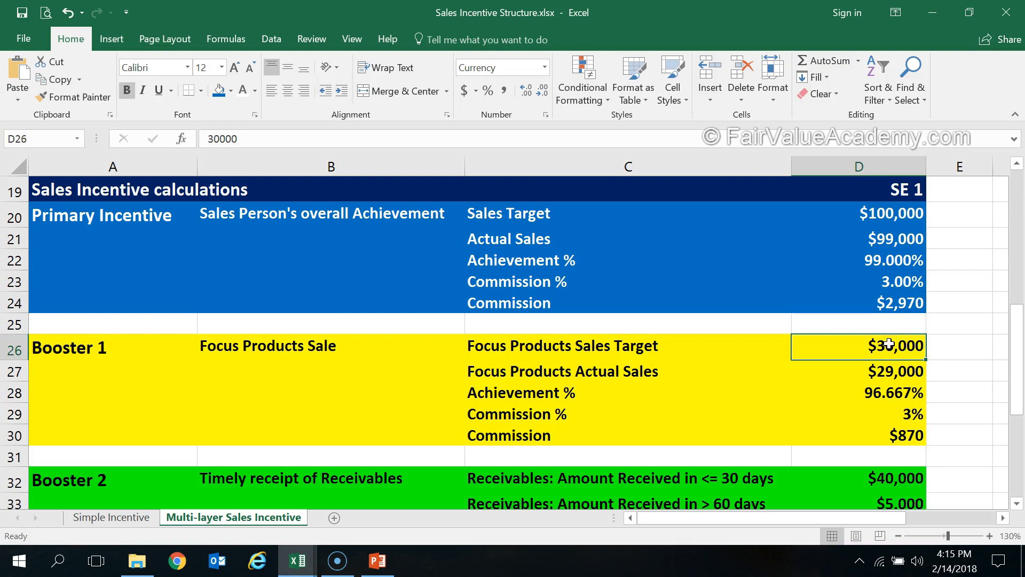
{"action": "left_click", "coordinate": [918, 213]}
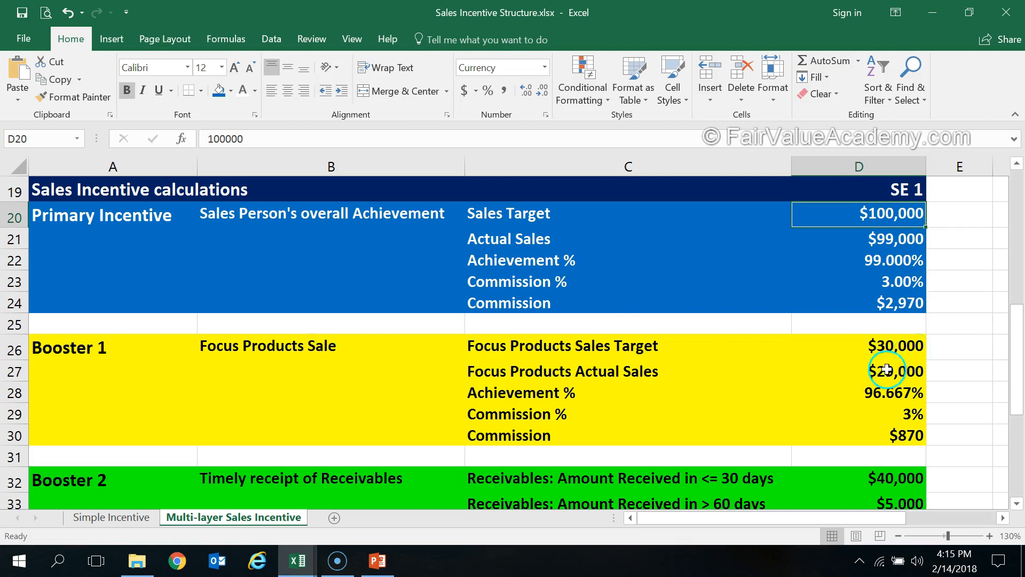
{"action": "left_click", "coordinate": [905, 369]}
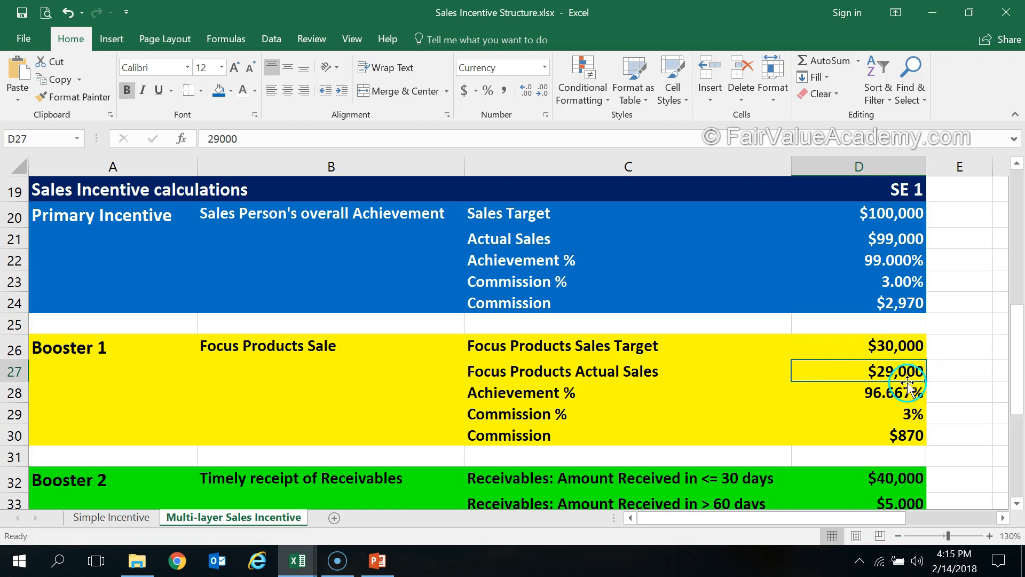
{"action": "left_click", "coordinate": [885, 391]}
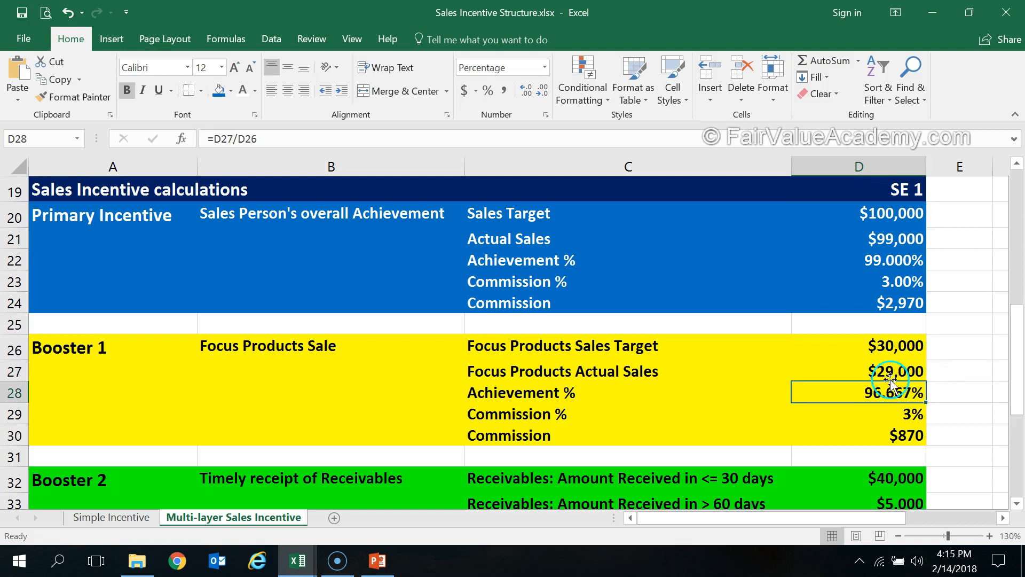
{"action": "left_click", "coordinate": [890, 374]}
{"action": "left_click", "coordinate": [901, 339]}
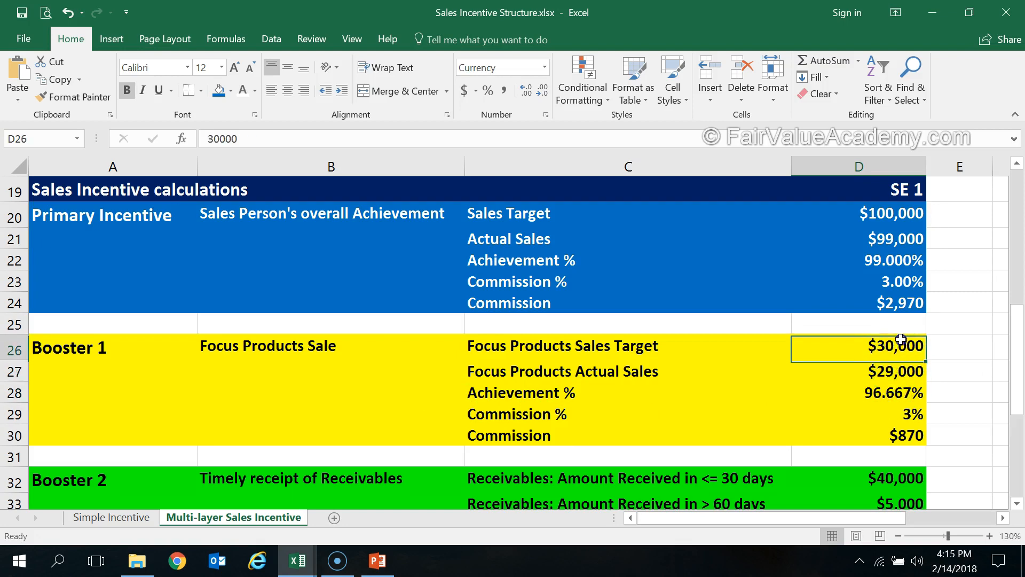
{"action": "left_click", "coordinate": [910, 391]}
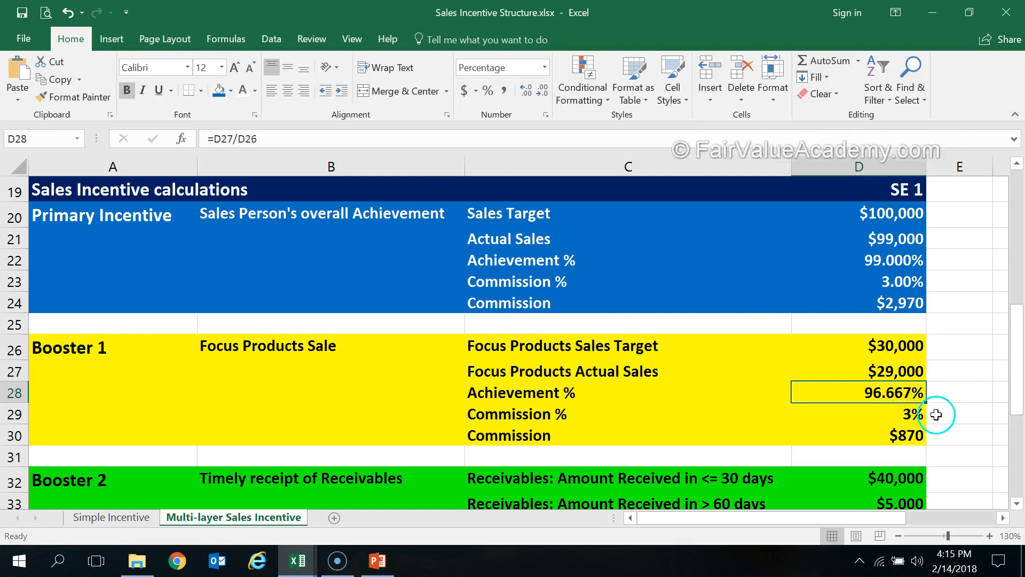
Compare the Booster 1 Commission % formula in D29 with the eligibility rules in the incentive structure table
{"action": "left_click", "coordinate": [906, 415]}
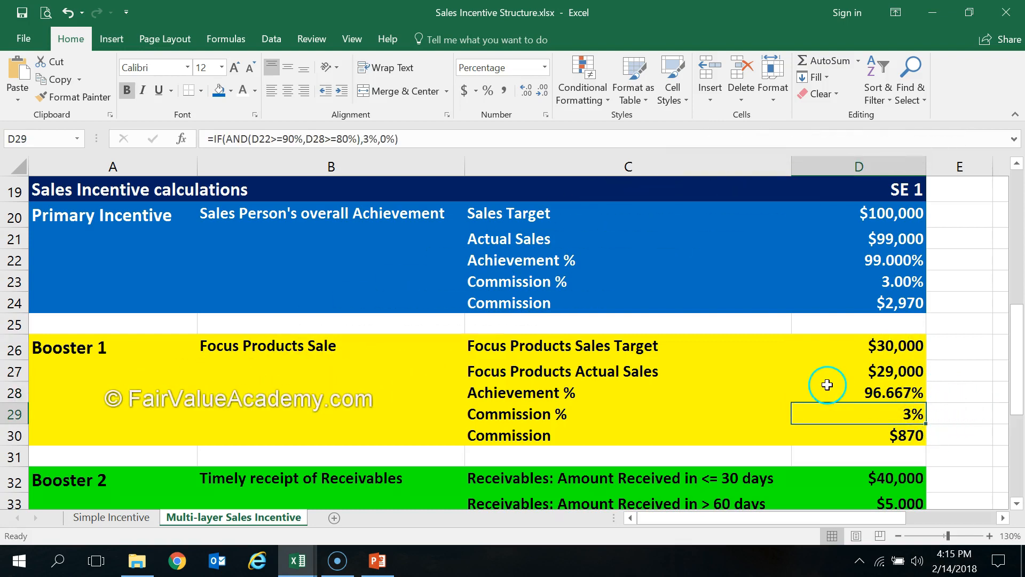
{"action": "scroll", "coordinate": [827, 384], "scroll_direction": "up", "scroll_amount": 5}
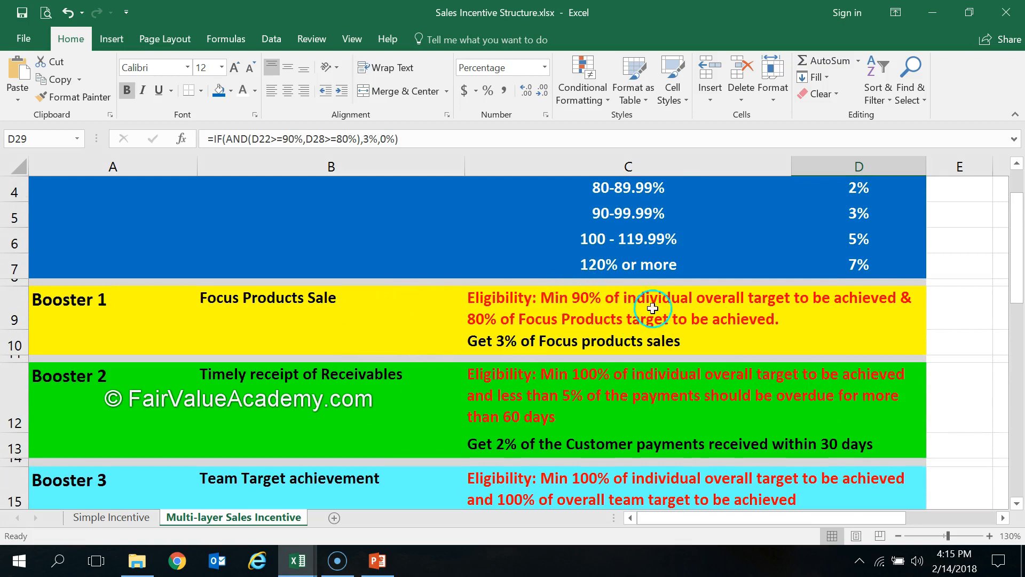
{"action": "scroll", "coordinate": [560, 291], "scroll_direction": "up", "scroll_amount": 1}
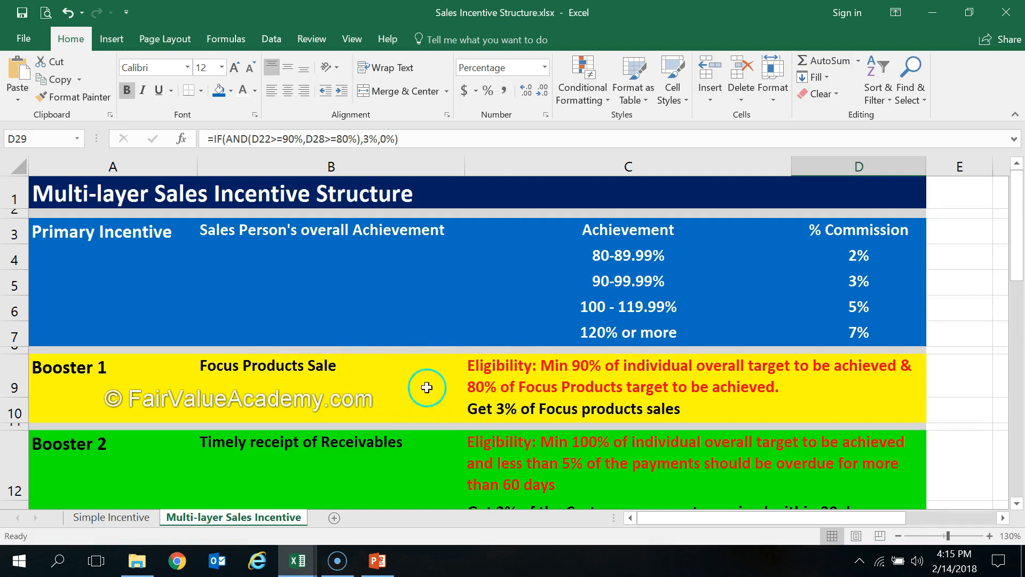
{"action": "scroll", "coordinate": [426, 385], "scroll_direction": "down", "scroll_amount": 5}
{"action": "scroll", "coordinate": [833, 420], "scroll_direction": "down", "scroll_amount": 1}
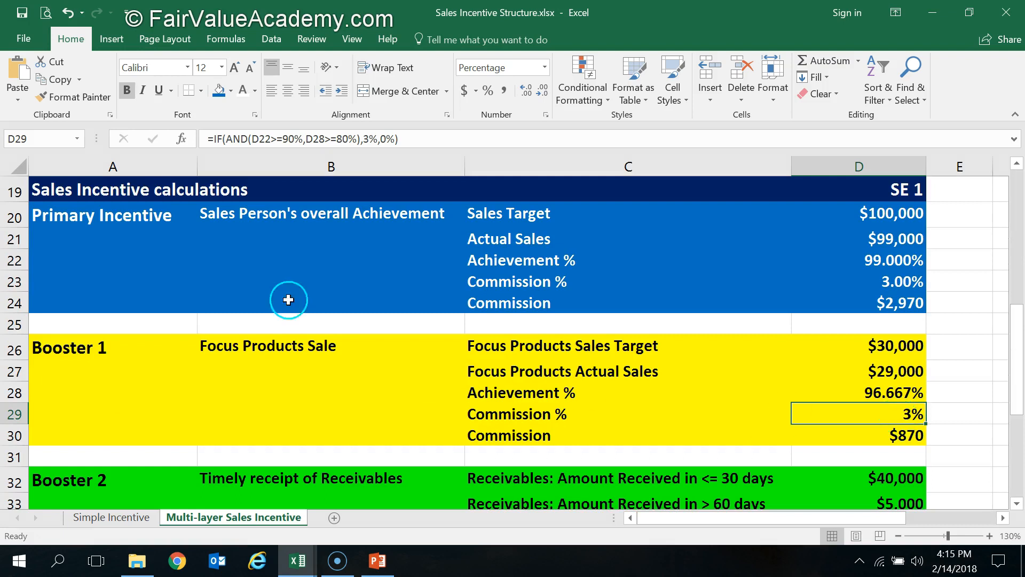
Open the D29 formula in the cell, examine its AND condition inside the IF function, and leave the formula as it is
{"action": "double_click", "coordinate": [853, 418]}
{"action": "left_click", "coordinate": [1001, 518]}
{"action": "left_click", "coordinate": [1000, 518]}
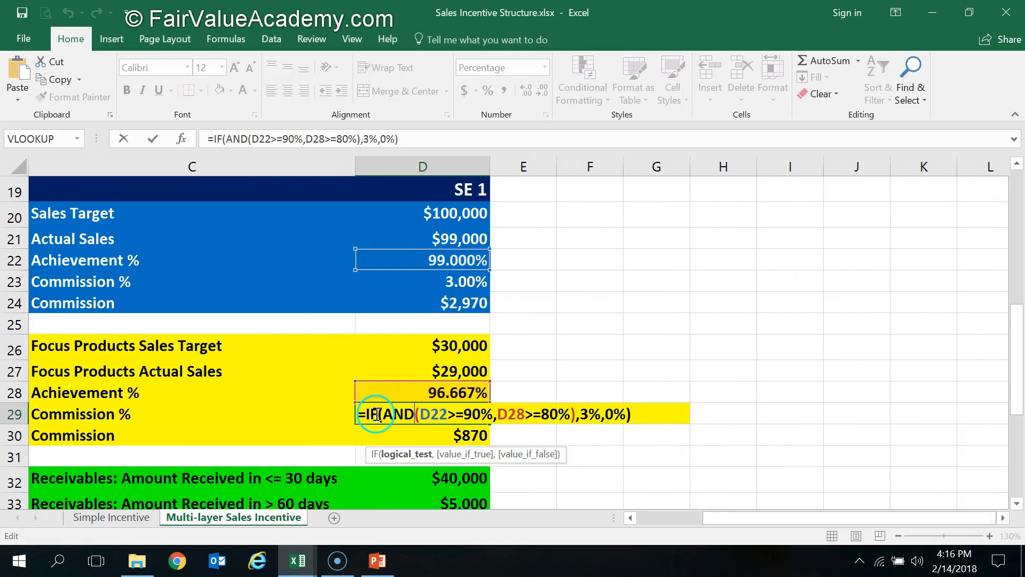
{"action": "left_click_drag", "start_coordinate": [401, 414], "coordinate": [570, 414]}
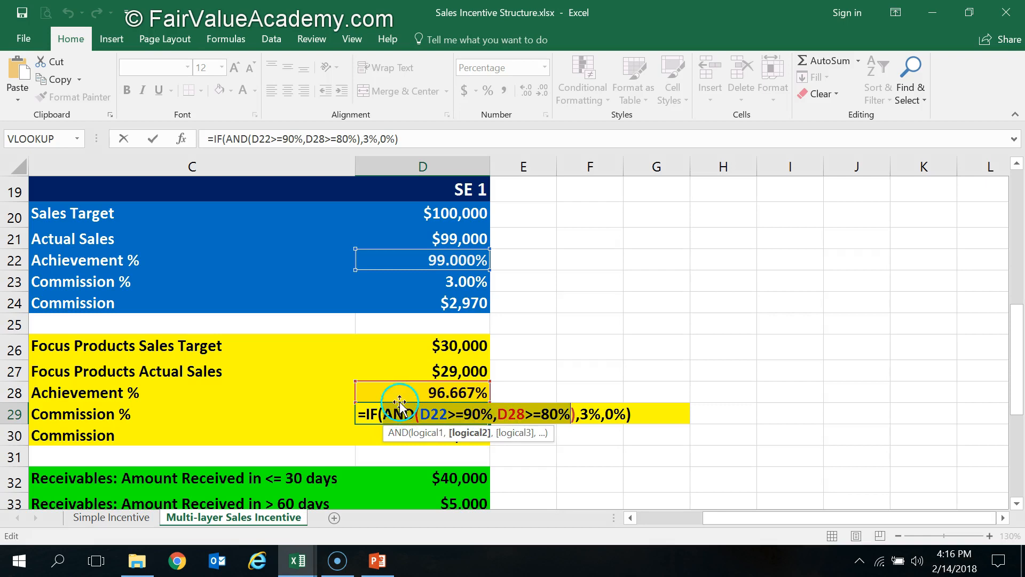
{"action": "left_click_drag", "start_coordinate": [508, 418], "coordinate": [418, 397]}
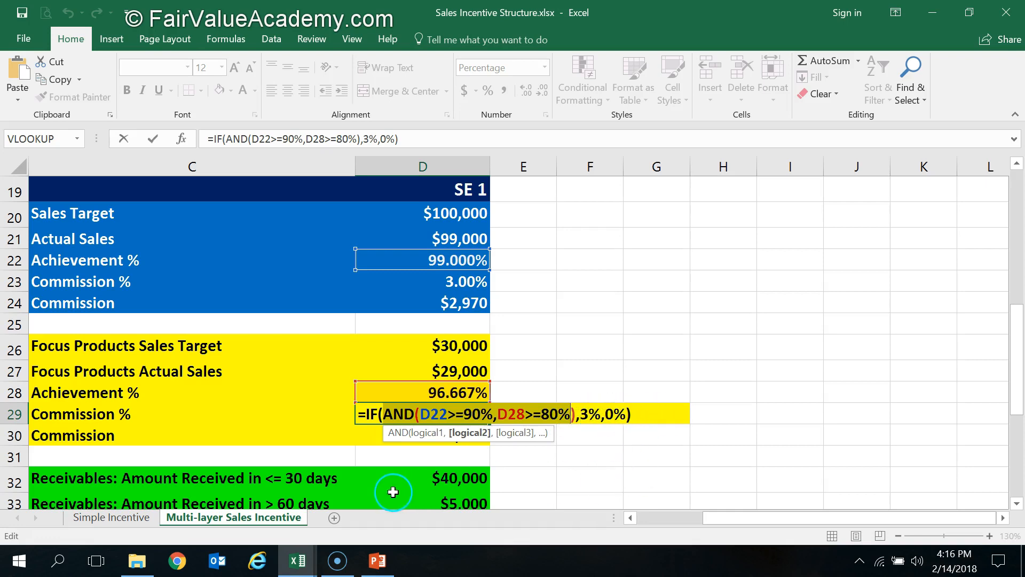
{"action": "key", "text": "ctrl+Return"}
Clear D29 and rebuild its formula as an IF with an AND condition testing D22>=90% and D28>=80%
{"action": "mouse_move", "coordinate": [329, 558]}
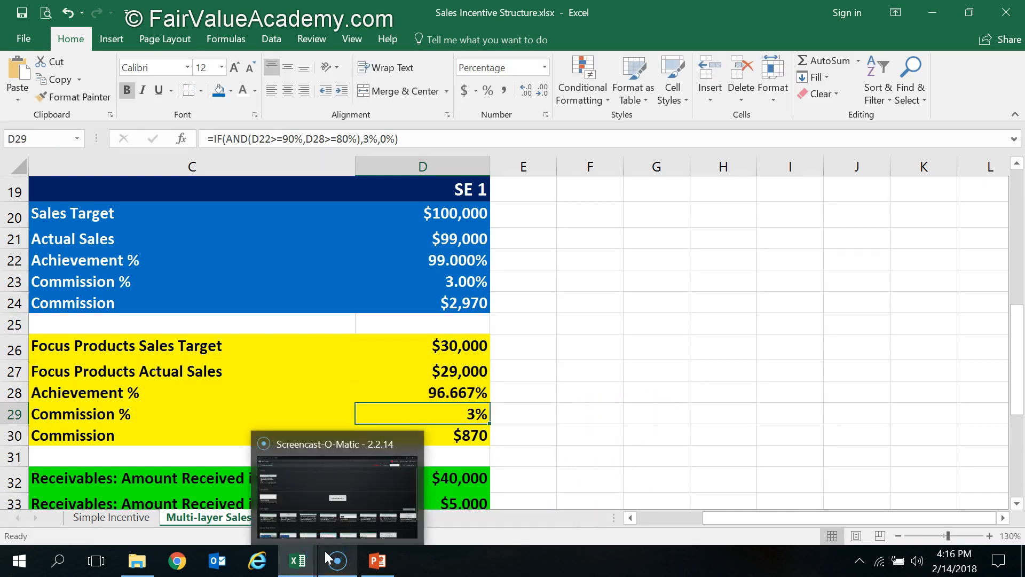
{"action": "key", "text": "Delete"}
{"action": "type", "text": "="}
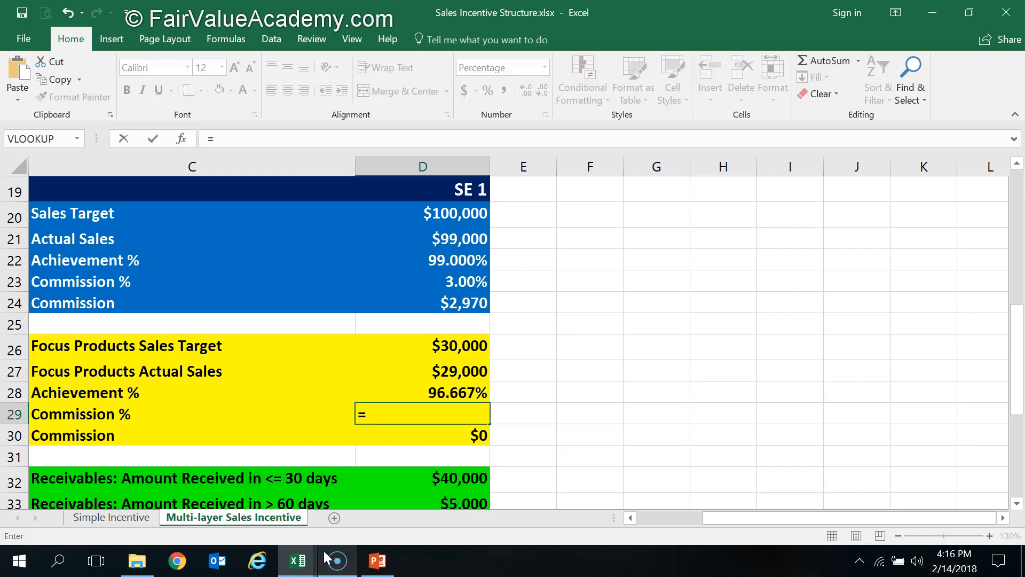
{"action": "type", "text": "if(and"}
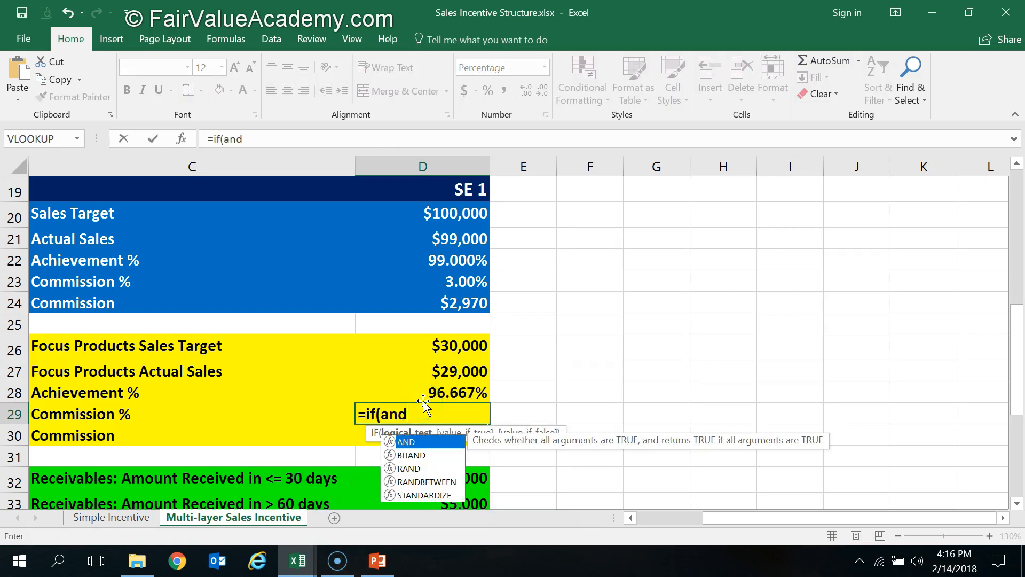
{"action": "type", "text": "("}
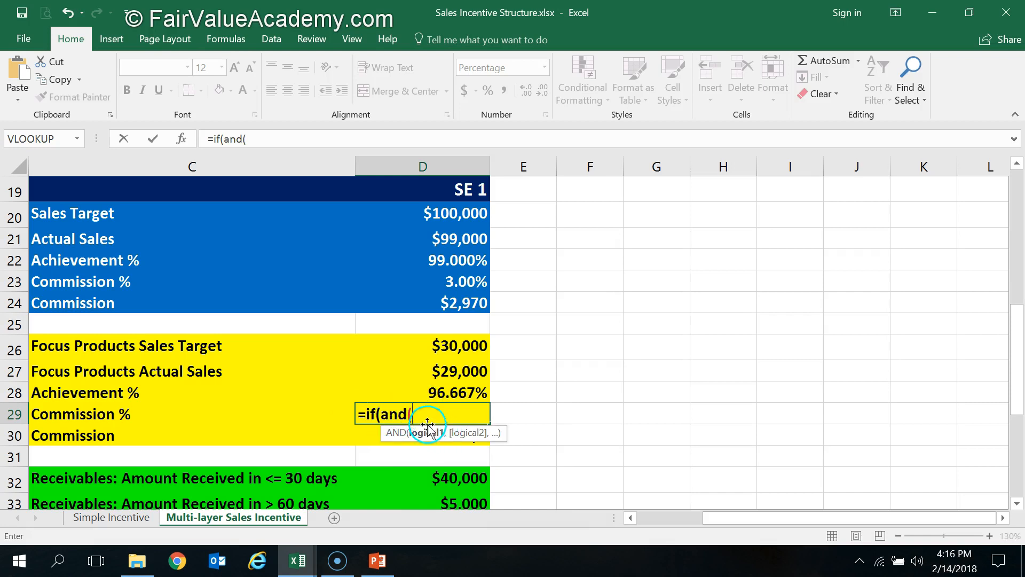
{"action": "left_click", "coordinate": [461, 260]}
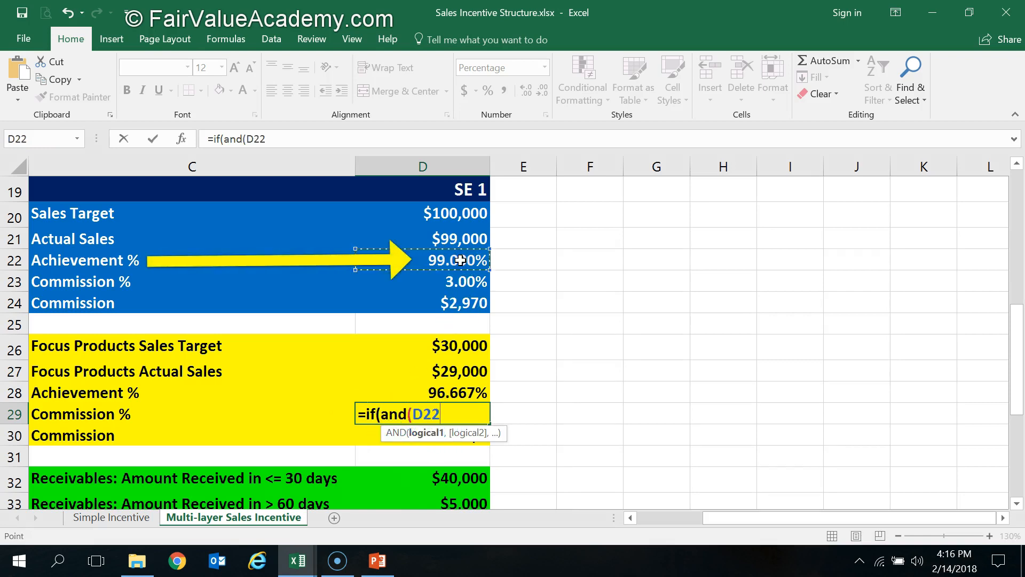
{"action": "type", "text": ">=90"}
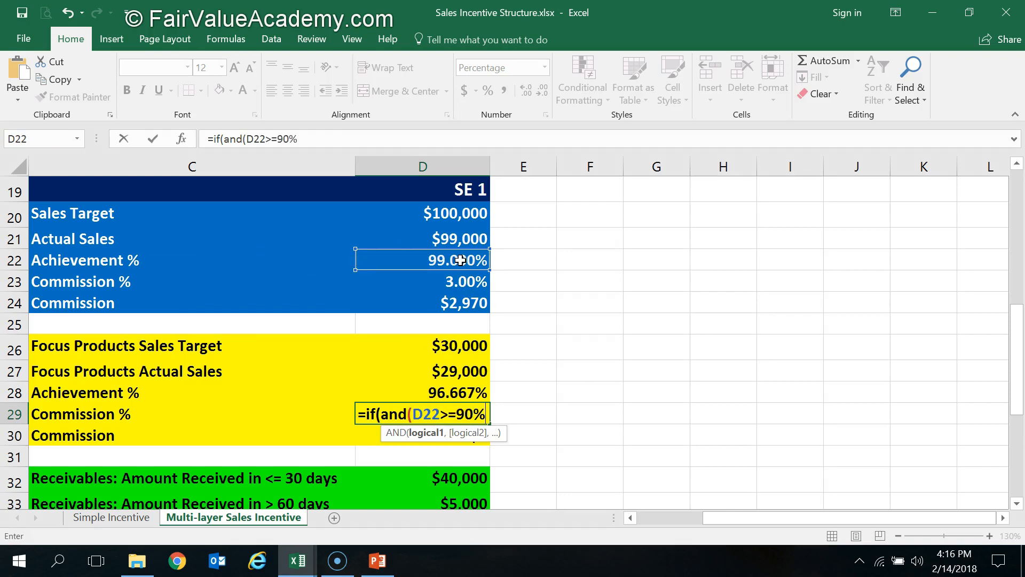
{"action": "type", "text": "%,"}
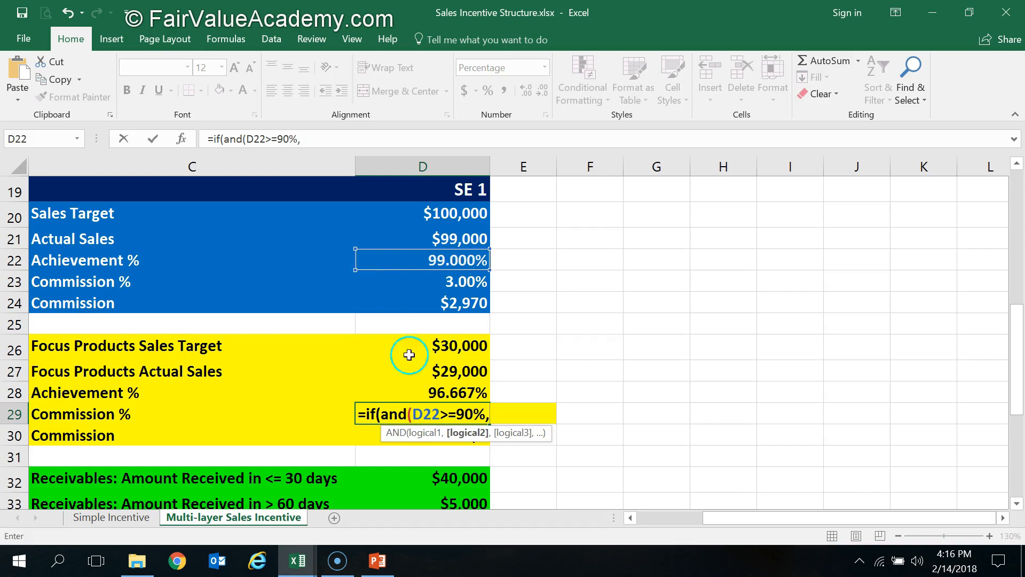
{"action": "left_click", "coordinate": [451, 392]}
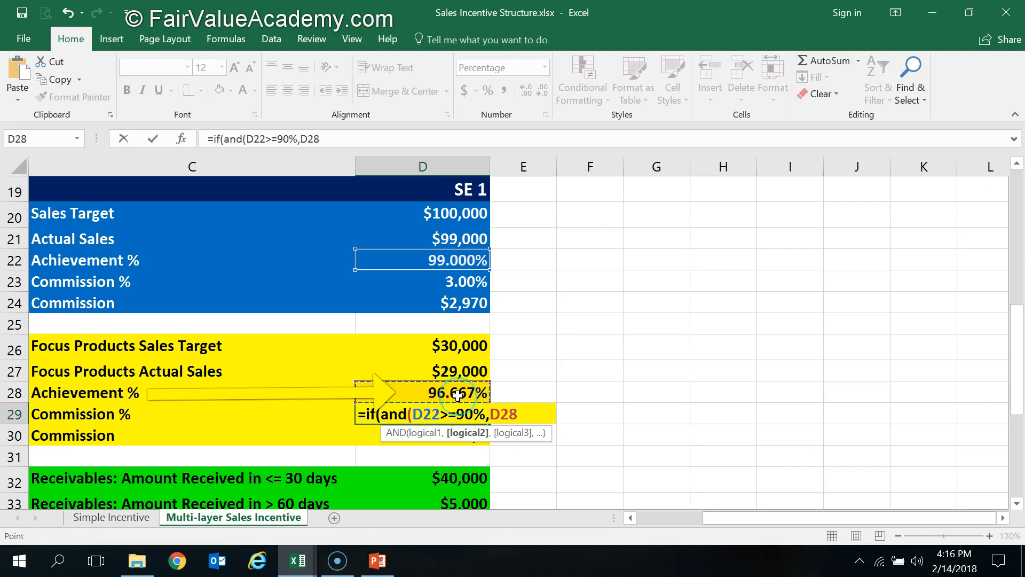
{"action": "type", "text": ">=80%)"}
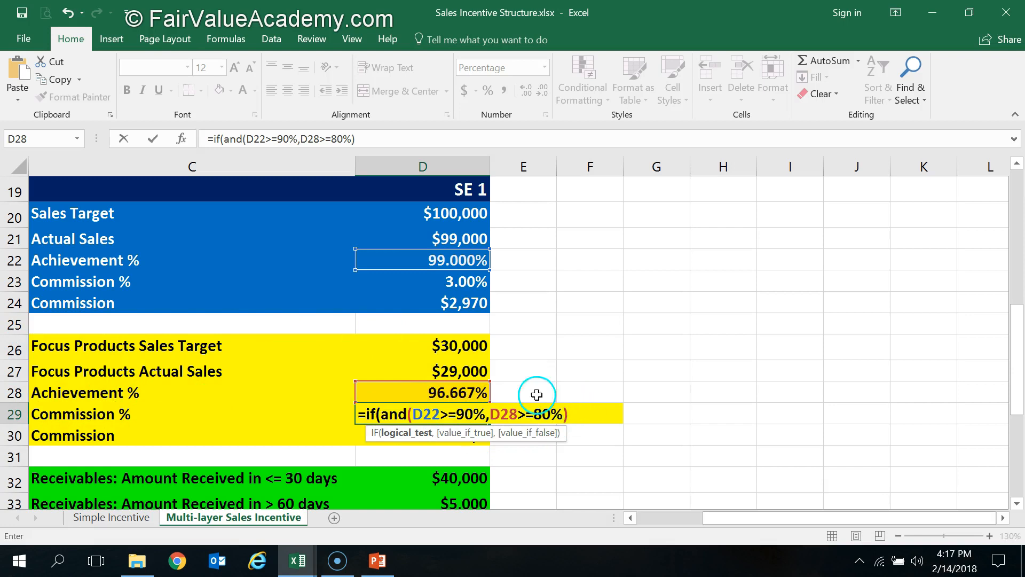
Complete the D29 IF formula to return 3% when the condition is met and 0% otherwise
{"action": "type", "text": ","}
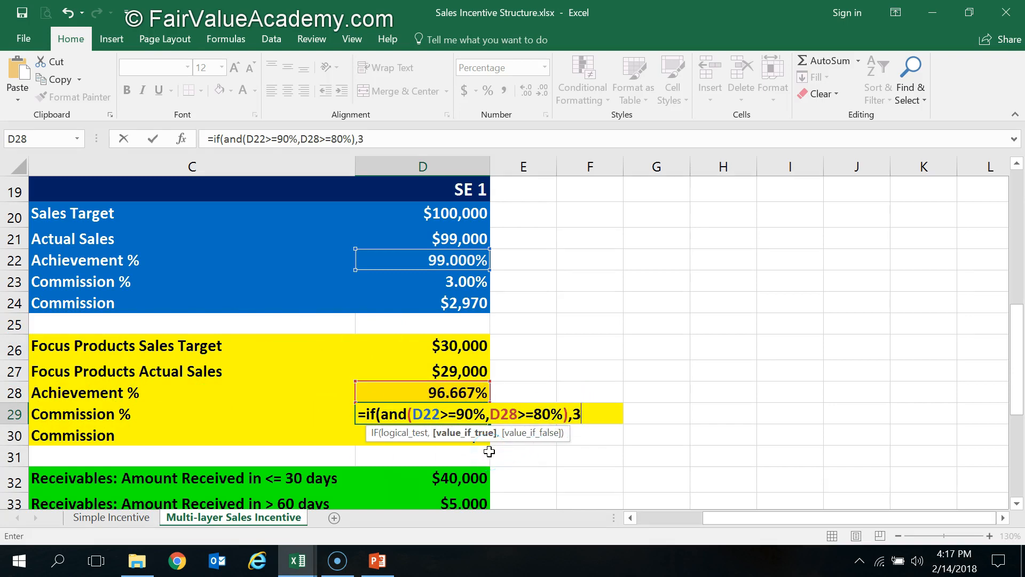
{"action": "type", "text": "3%,0%"}
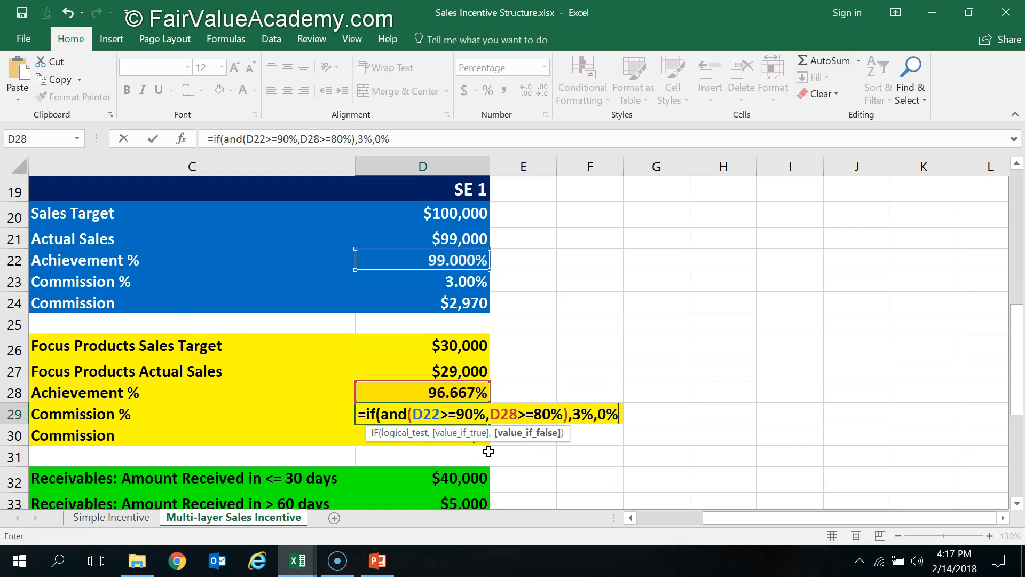
{"action": "type", "text": ")"}
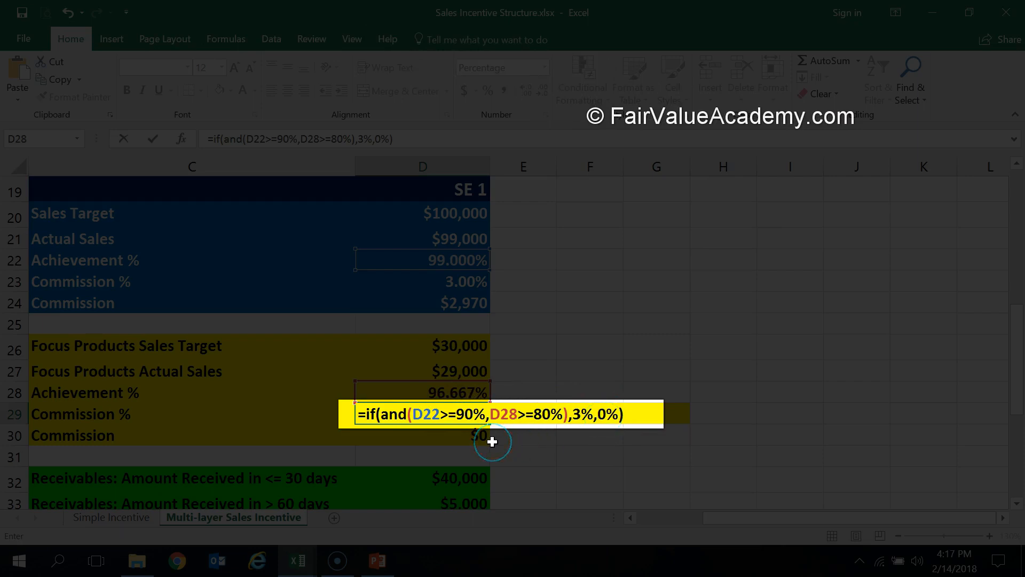
{"action": "key", "text": "Return"}
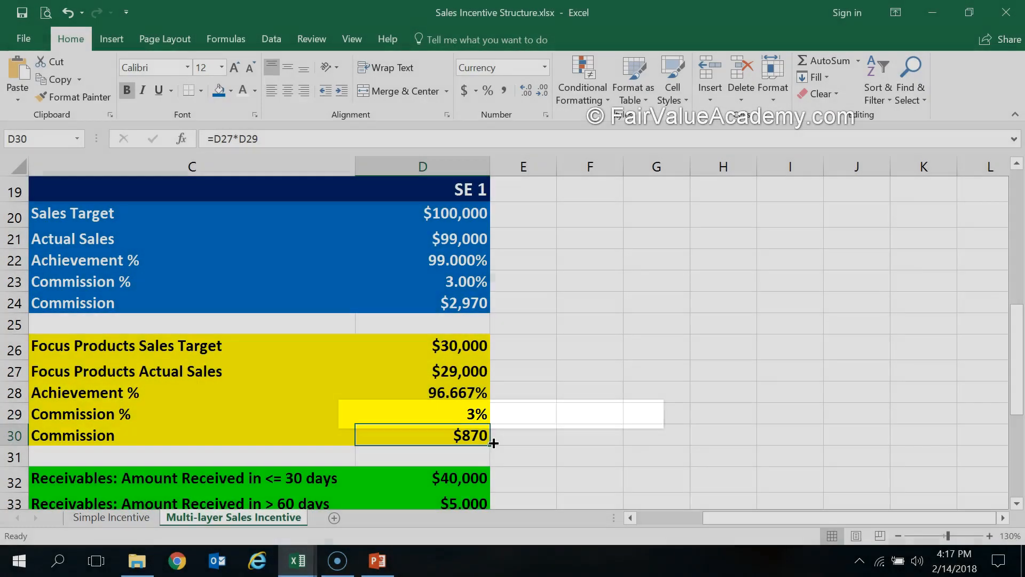
Check the rebuilt Commission % formula in D29 against the Achievement % cells D28 and D22
{"action": "left_click", "coordinate": [472, 412]}
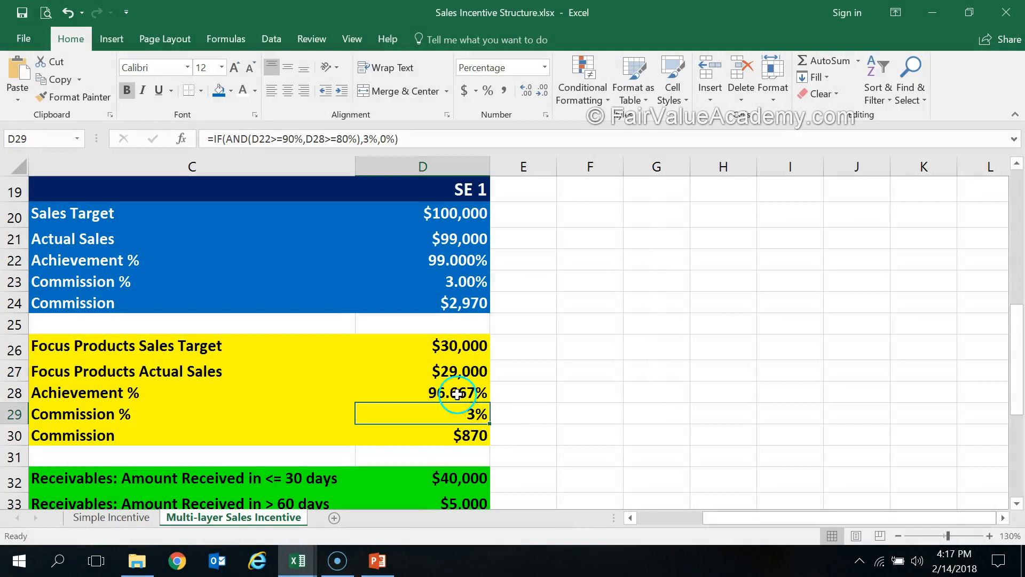
{"action": "left_click", "coordinate": [469, 394]}
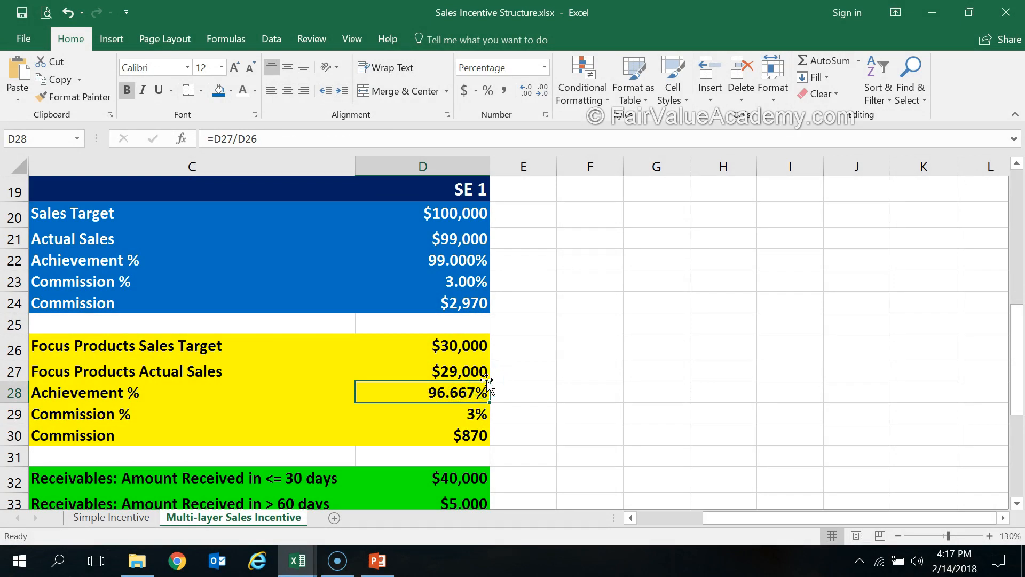
{"action": "left_click", "coordinate": [464, 261]}
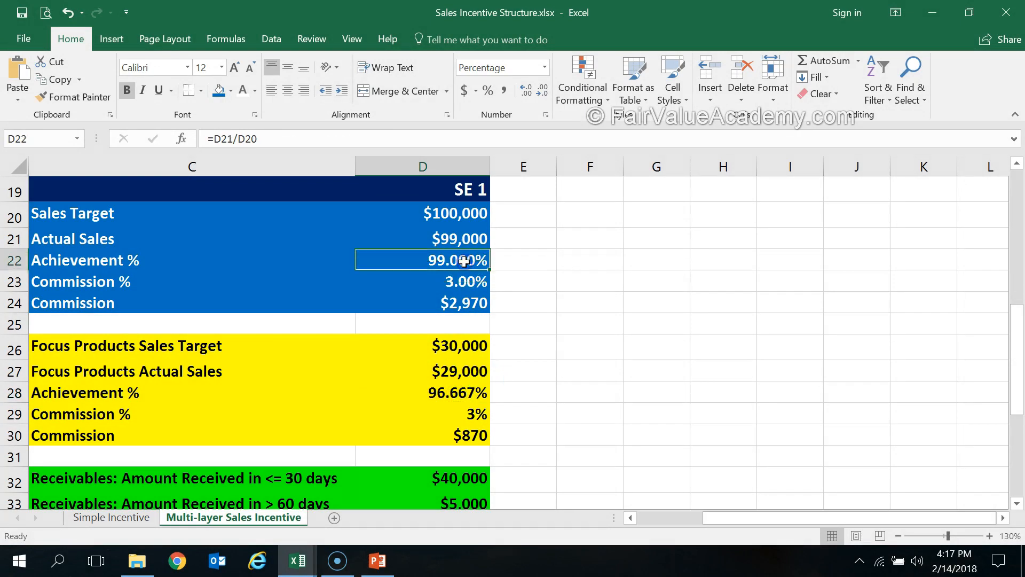
Read the receivables booster's eligibility and payout rules in the incentive structure table, and return to the receivables block
{"action": "scroll", "coordinate": [435, 434], "scroll_direction": "down", "scroll_amount": 2}
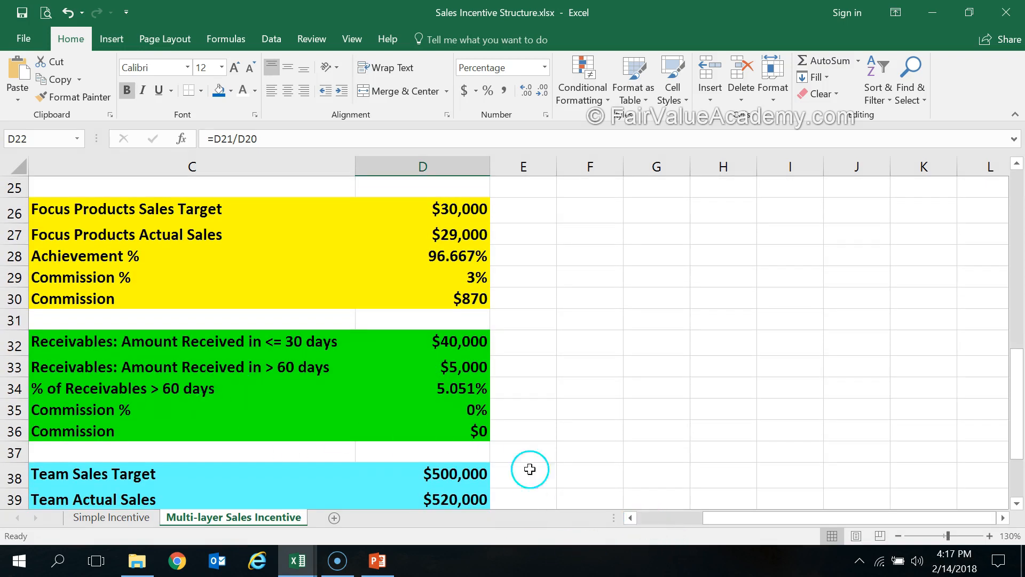
{"action": "scroll", "coordinate": [478, 418], "scroll_direction": "up", "scroll_amount": 5}
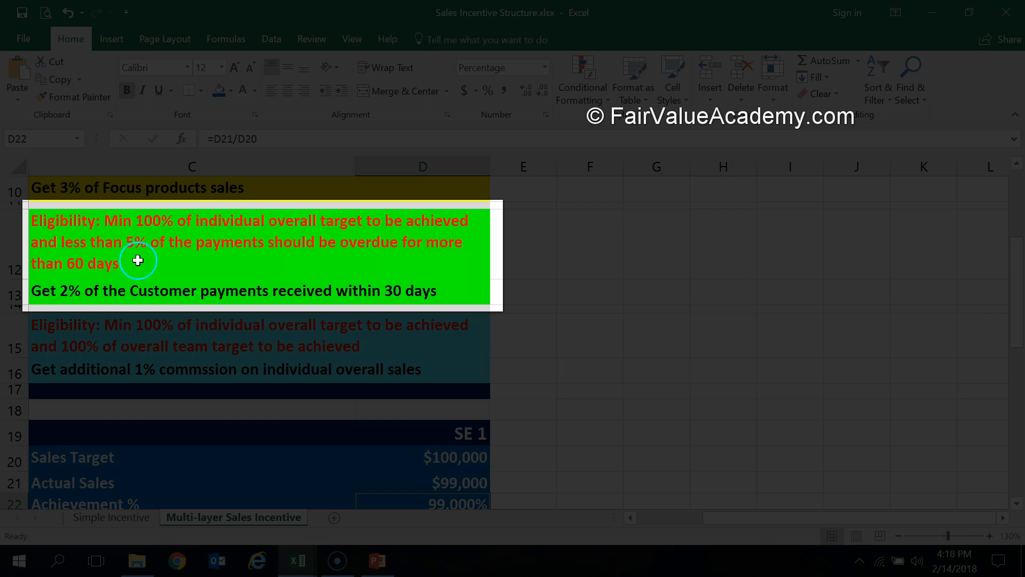
{"action": "scroll", "coordinate": [133, 259], "scroll_direction": "down", "scroll_amount": 3}
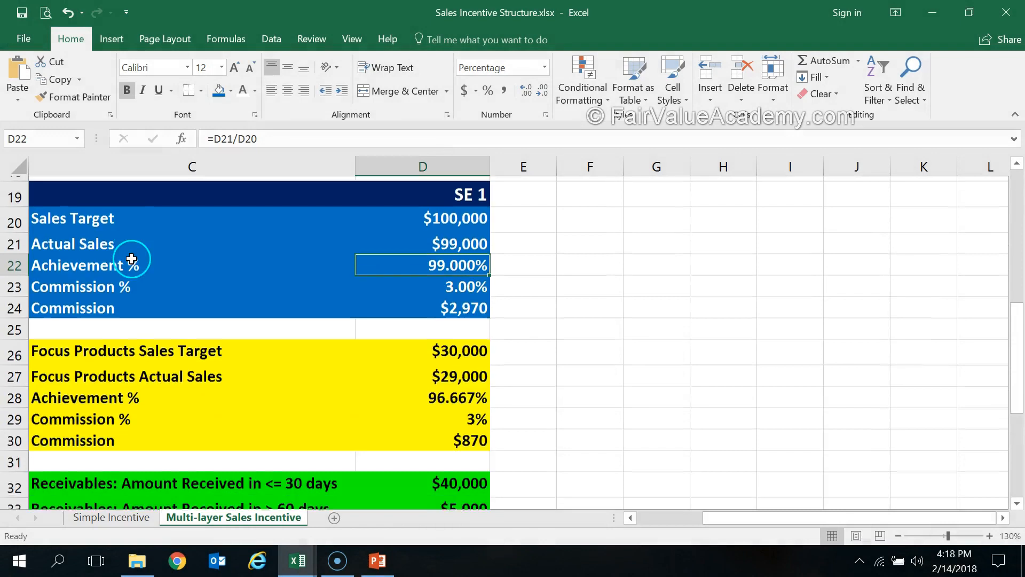
{"action": "scroll", "coordinate": [132, 259], "scroll_direction": "down", "scroll_amount": 4}
{"action": "scroll", "coordinate": [132, 258], "scroll_direction": "up", "scroll_amount": 1}
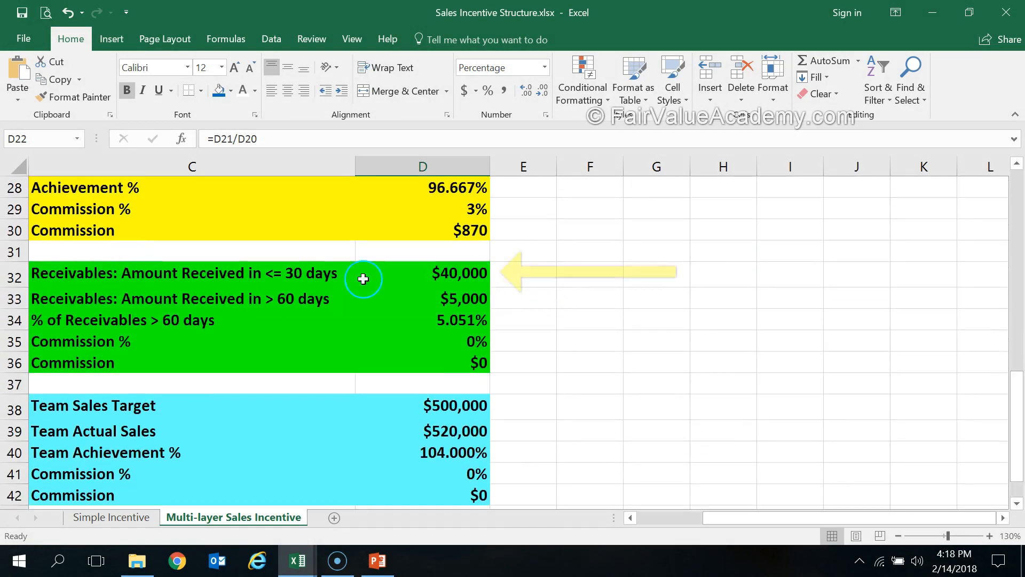
Review the receivables received within 30 days and after 60 days in rows 32 and 33
{"action": "left_click", "coordinate": [67, 278]}
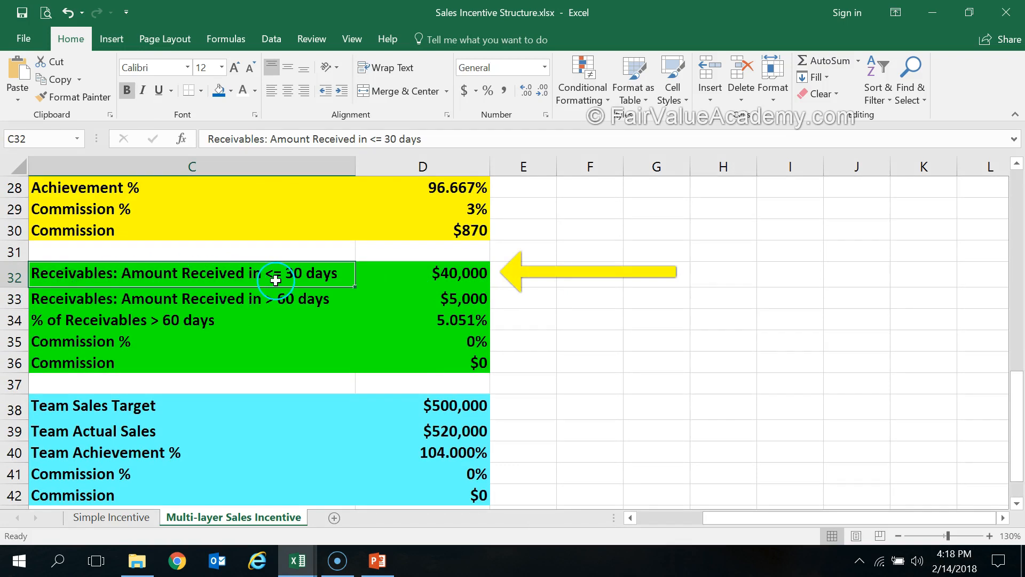
{"action": "left_click", "coordinate": [476, 274]}
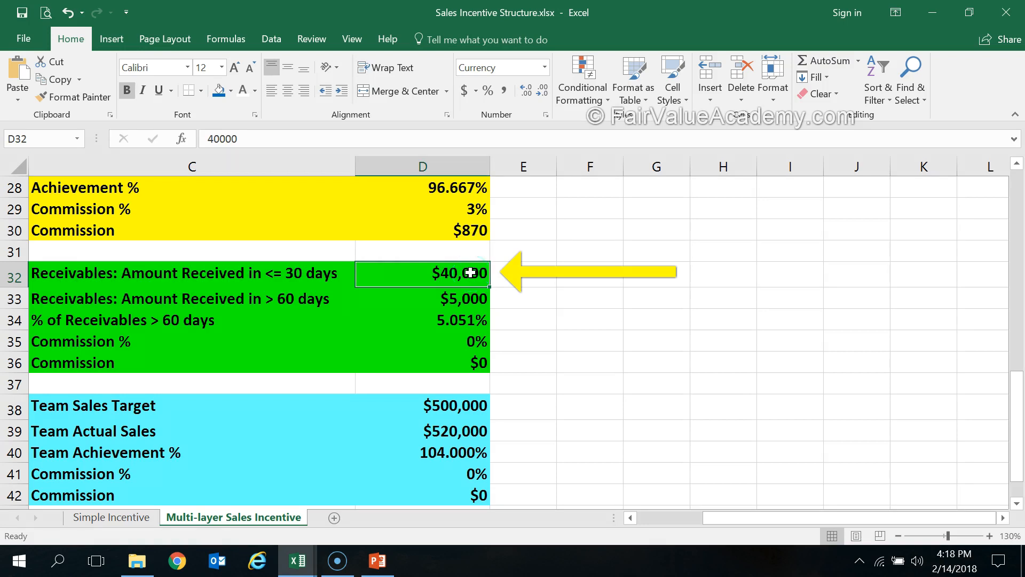
{"action": "left_click", "coordinate": [59, 296]}
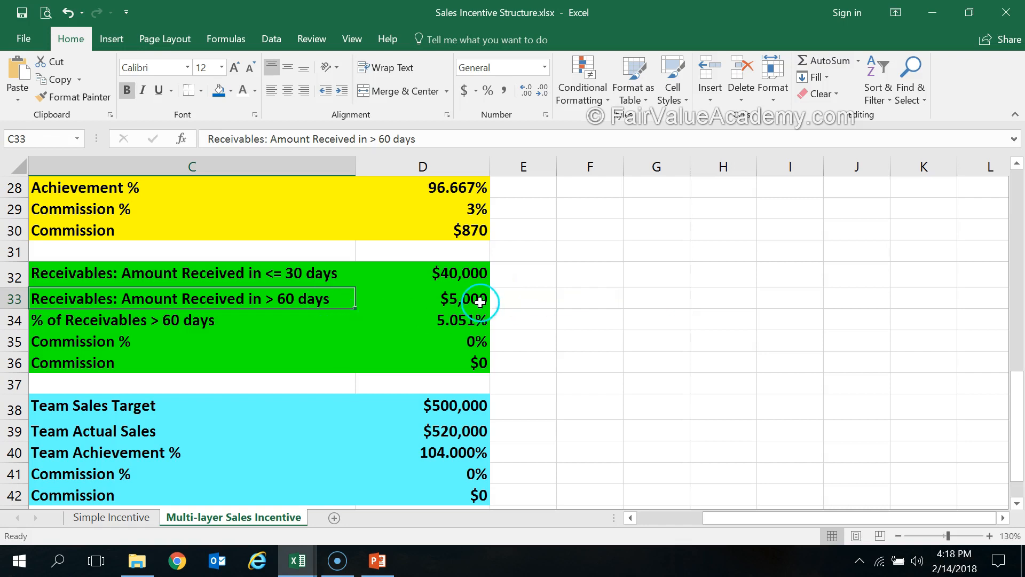
{"action": "left_click", "coordinate": [467, 277]}
{"action": "left_click", "coordinate": [459, 294]}
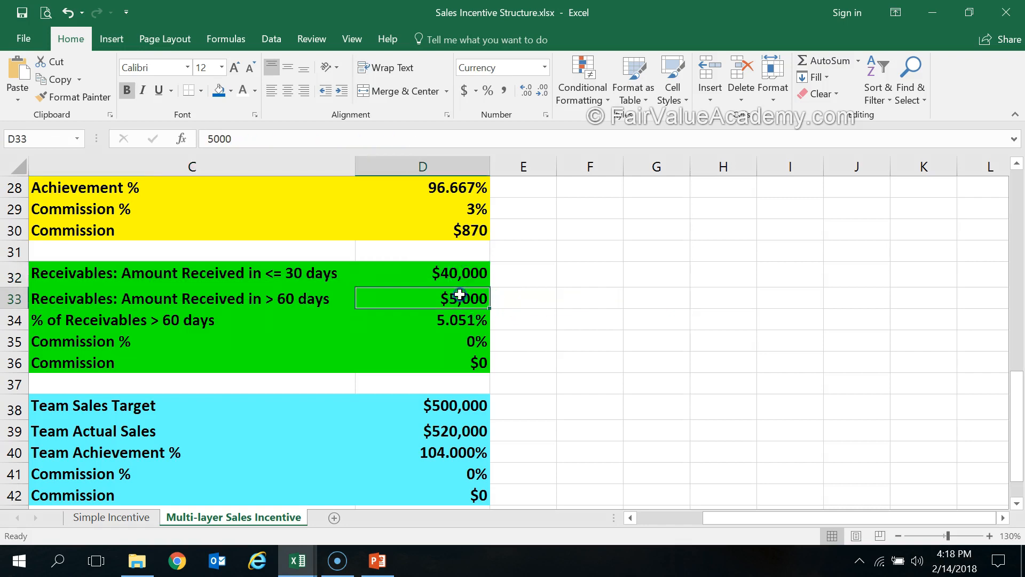
Compare Actual Sales in D21 with the receivables amounts in D32 and D33
{"action": "scroll", "coordinate": [459, 293], "scroll_direction": "up", "scroll_amount": 3}
{"action": "left_click", "coordinate": [461, 240]}
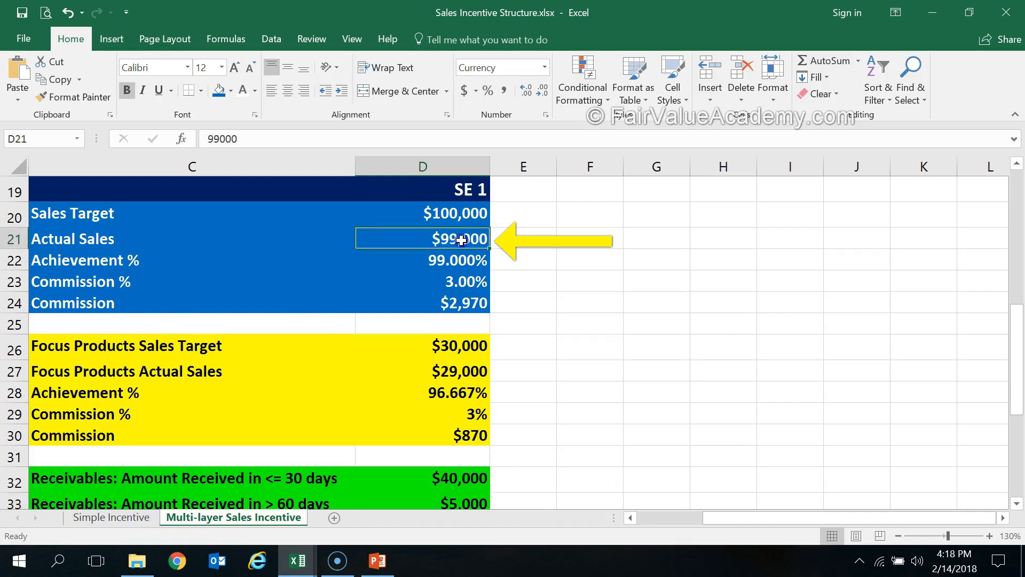
{"action": "scroll", "coordinate": [461, 241], "scroll_direction": "down", "scroll_amount": 2}
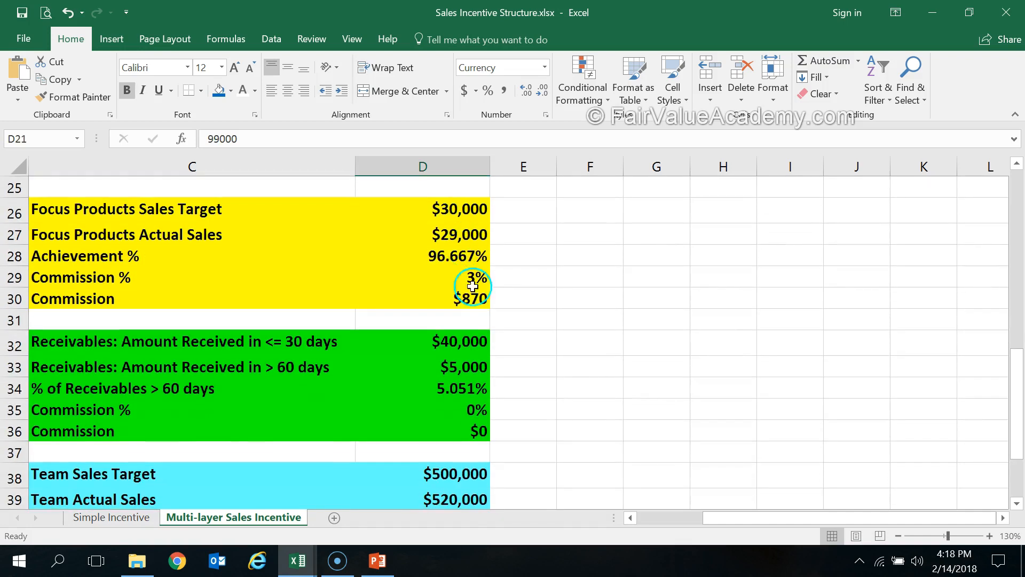
{"action": "left_click", "coordinate": [467, 342]}
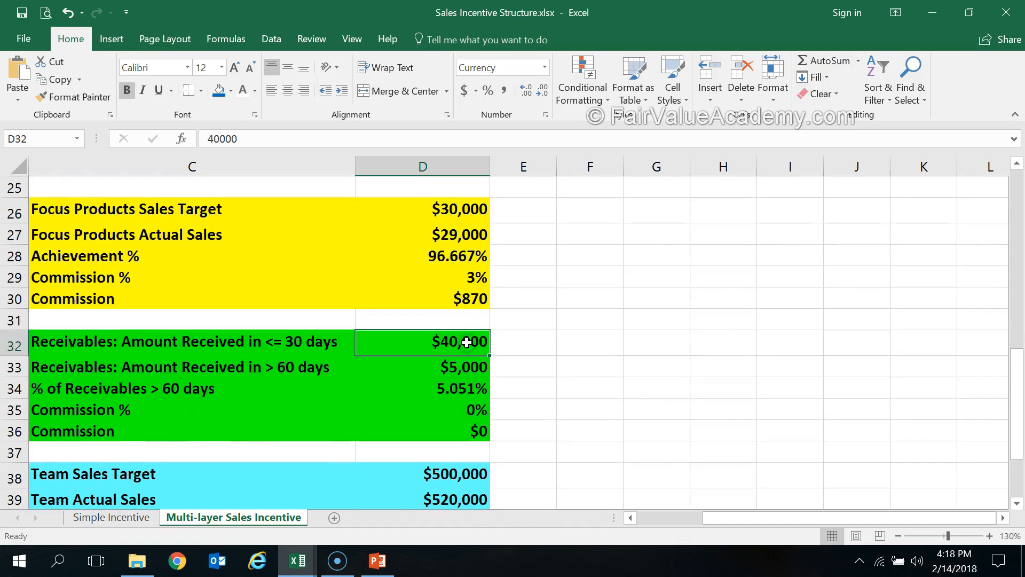
{"action": "left_click", "coordinate": [293, 342]}
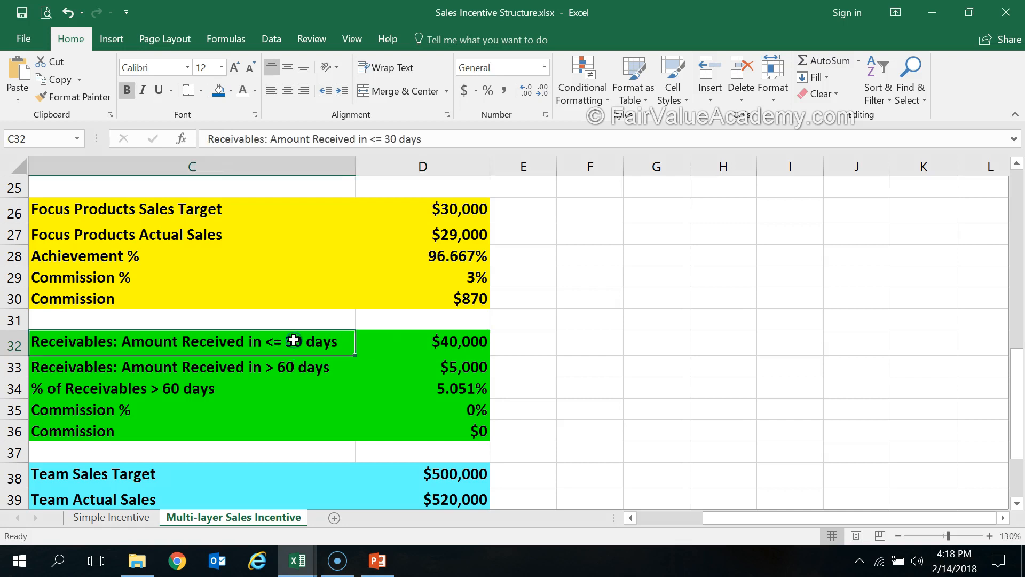
{"action": "left_click", "coordinate": [471, 368]}
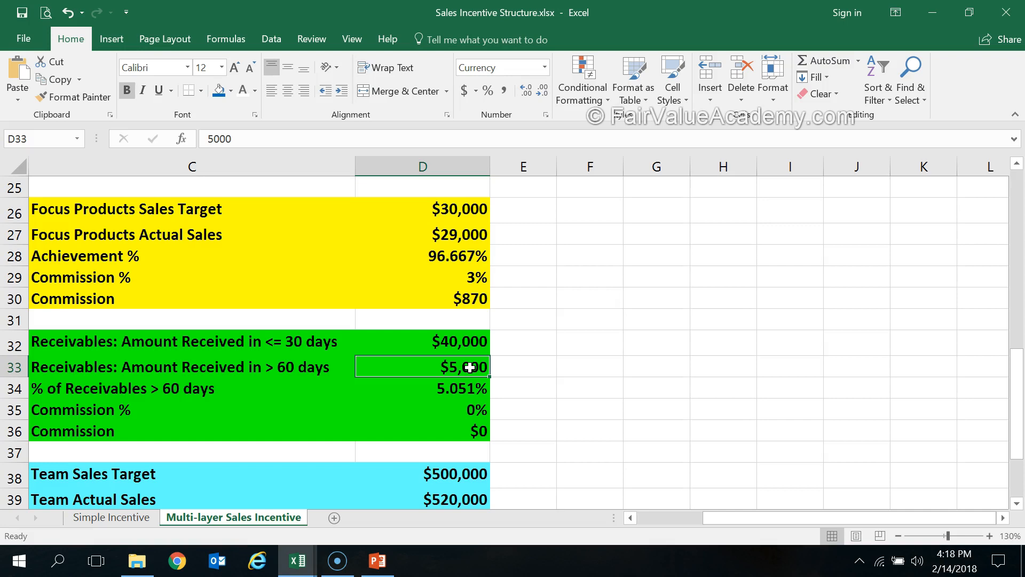
{"action": "left_click_drag", "start_coordinate": [464, 343], "coordinate": [461, 368]}
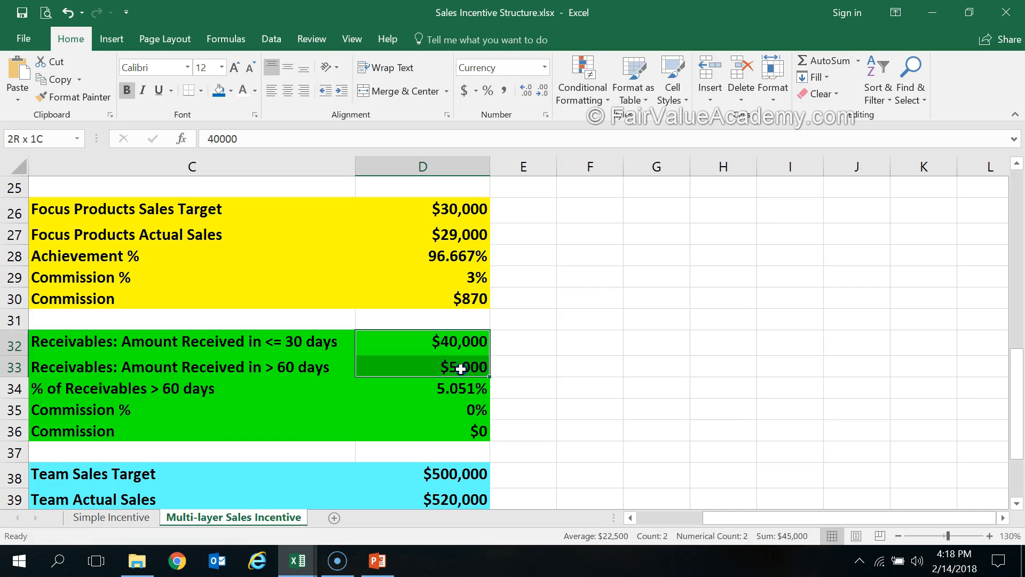
{"action": "scroll", "coordinate": [460, 368], "scroll_direction": "up", "scroll_amount": 2}
{"action": "left_click", "coordinate": [458, 262]}
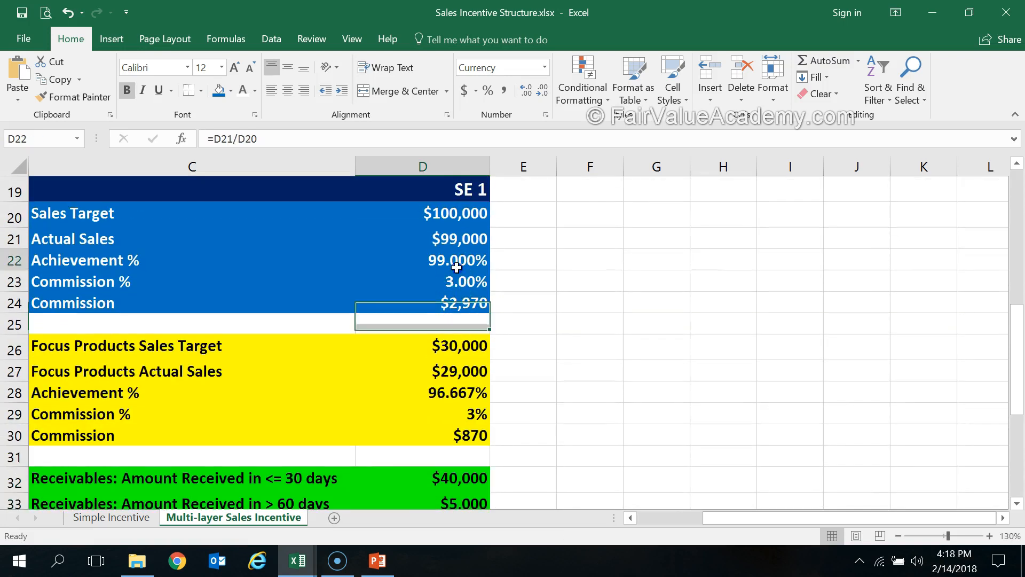
{"action": "left_click", "coordinate": [458, 236]}
Examine how the % of Receivables > 60 days in D34 is calculated, and check its input in D33
{"action": "scroll", "coordinate": [482, 373], "scroll_direction": "down", "scroll_amount": 1}
{"action": "scroll", "coordinate": [482, 372], "scroll_direction": "down", "scroll_amount": 1}
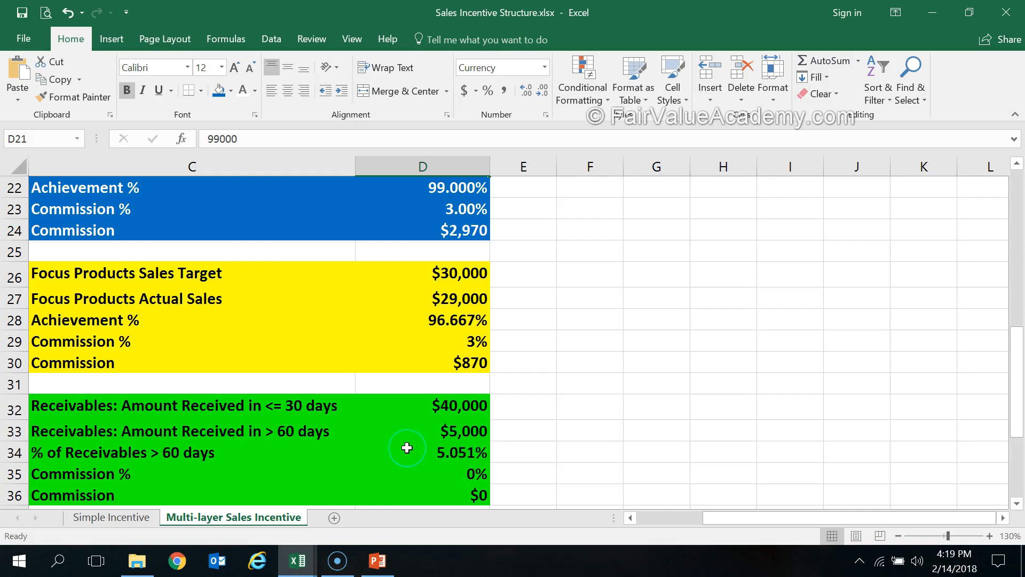
{"action": "scroll", "coordinate": [407, 448], "scroll_direction": "down", "scroll_amount": 1}
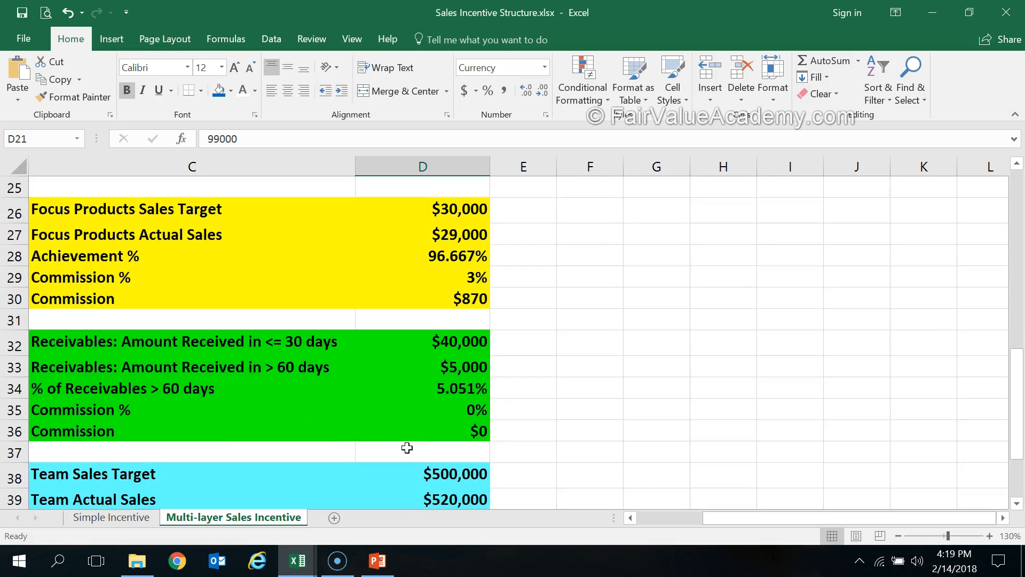
{"action": "left_click", "coordinate": [463, 391]}
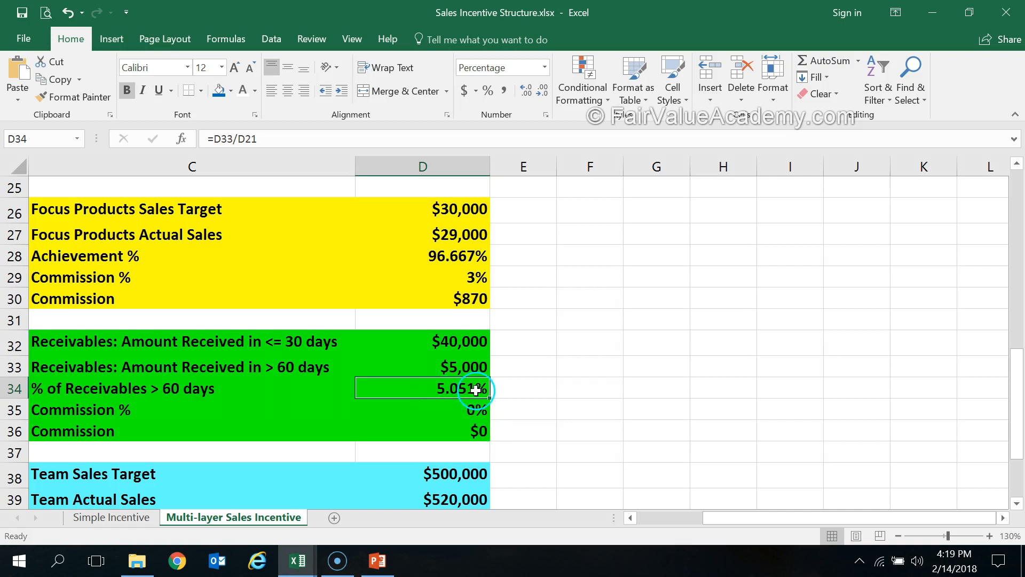
{"action": "left_click", "coordinate": [458, 365]}
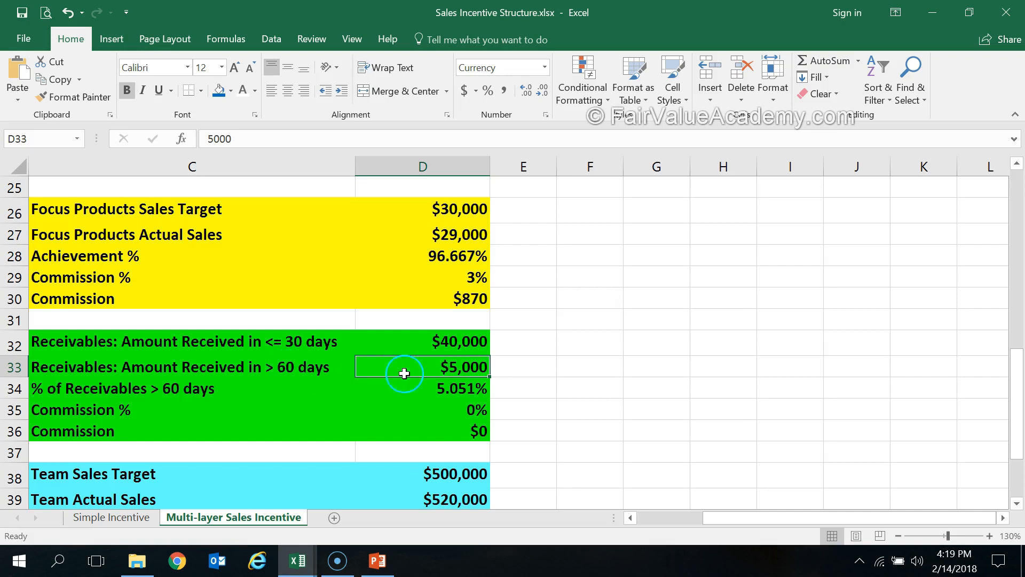
Check Actual Sales in D21 against the % of Receivables > 60 days formula in D34
{"action": "scroll", "coordinate": [430, 373], "scroll_direction": "up", "scroll_amount": 3}
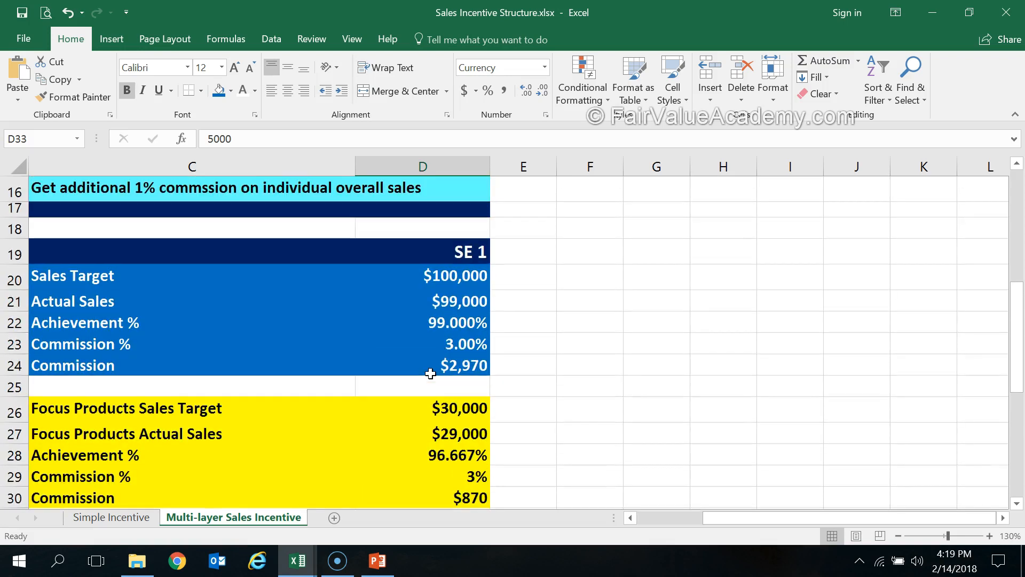
{"action": "left_click", "coordinate": [454, 305]}
{"action": "scroll", "coordinate": [455, 307], "scroll_direction": "down", "scroll_amount": 4}
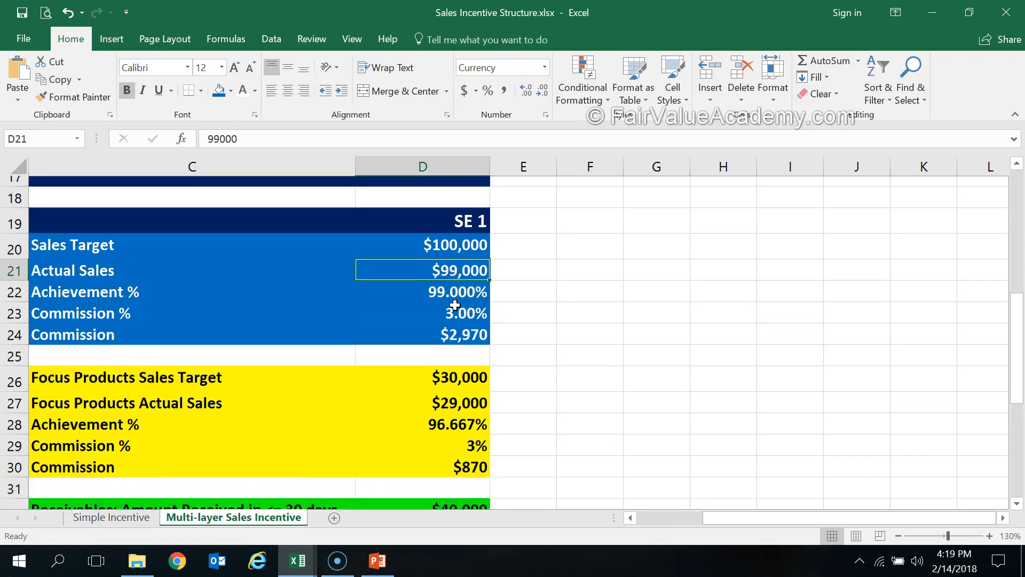
{"action": "left_click", "coordinate": [456, 322]}
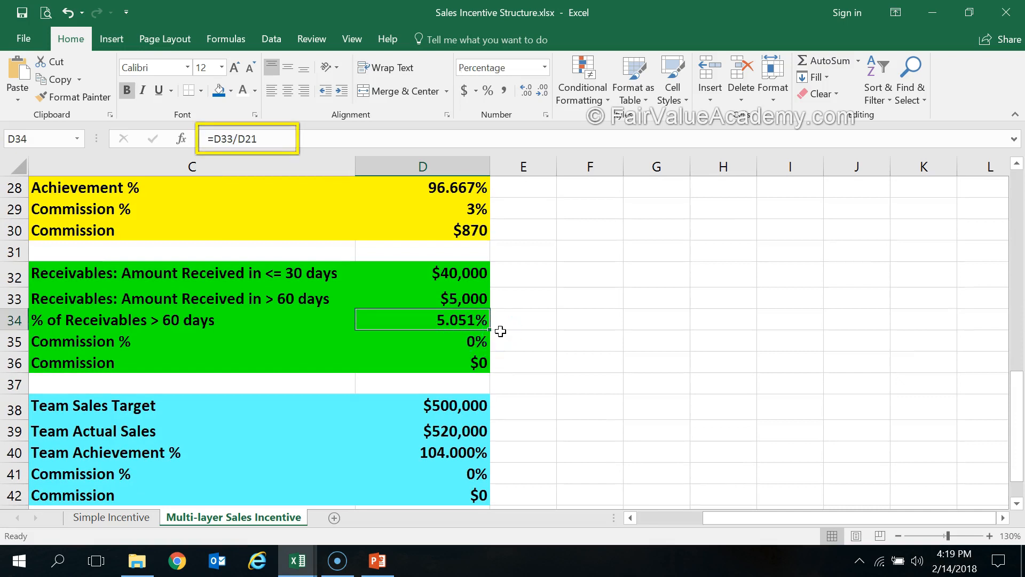
Examine the receivables Commission % formula in D35 and the achievement and receivables cells it references, leaving the formula as it is
{"action": "left_click", "coordinate": [461, 342]}
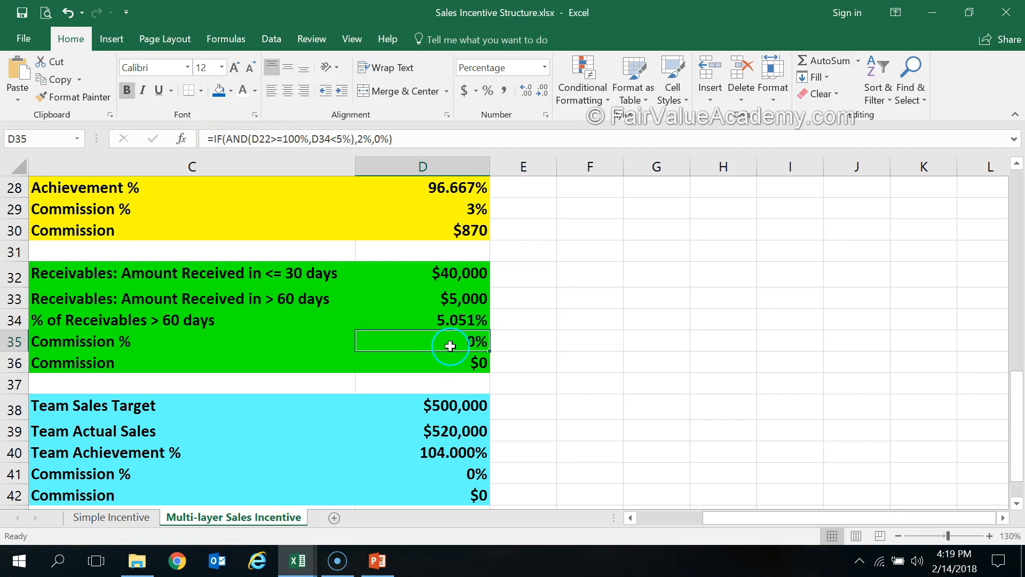
{"action": "double_click", "coordinate": [452, 343]}
{"action": "left_click", "coordinate": [443, 343]}
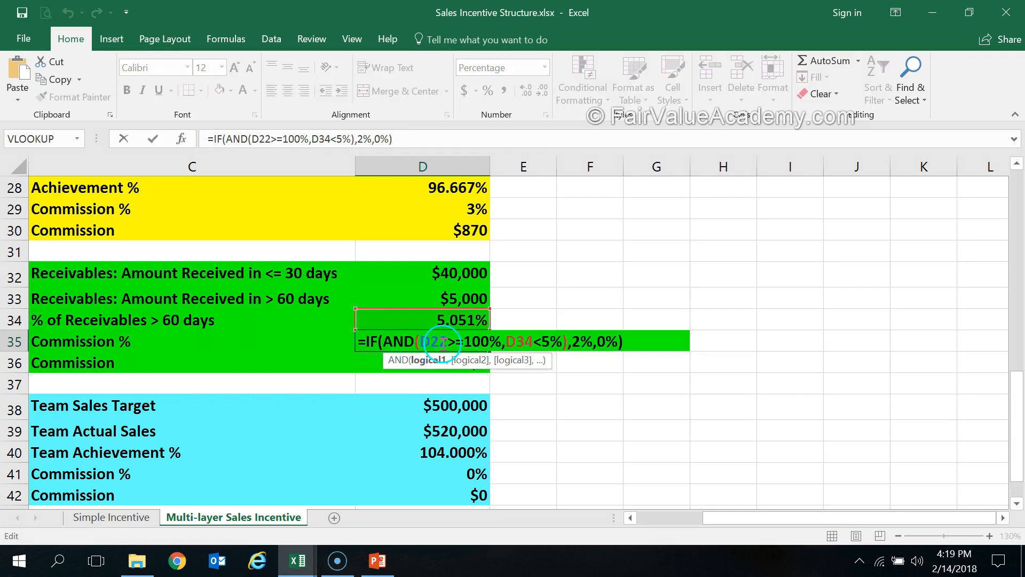
{"action": "scroll", "coordinate": [443, 343], "scroll_direction": "up", "scroll_amount": 4}
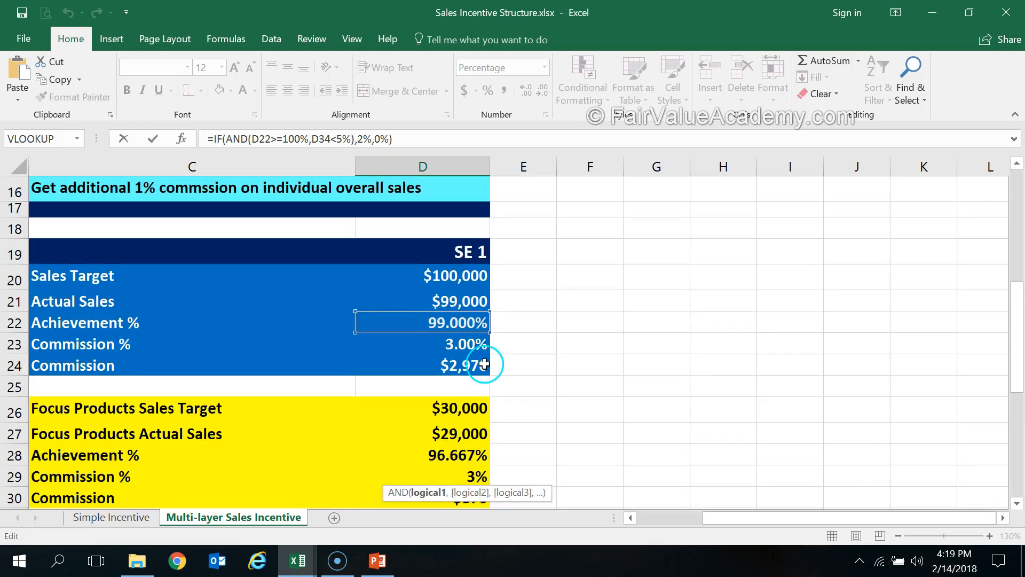
{"action": "scroll", "coordinate": [488, 295], "scroll_direction": "down", "scroll_amount": 4}
{"action": "left_click", "coordinate": [491, 342]}
{"action": "left_click", "coordinate": [522, 335]}
{"action": "left_click", "coordinate": [449, 319]}
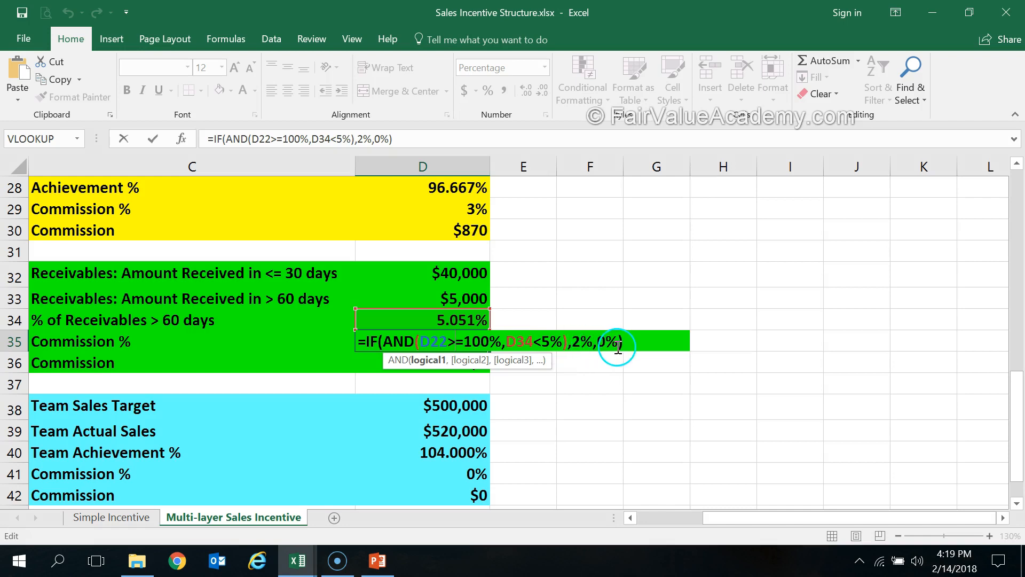
{"action": "key", "text": "Escape"}
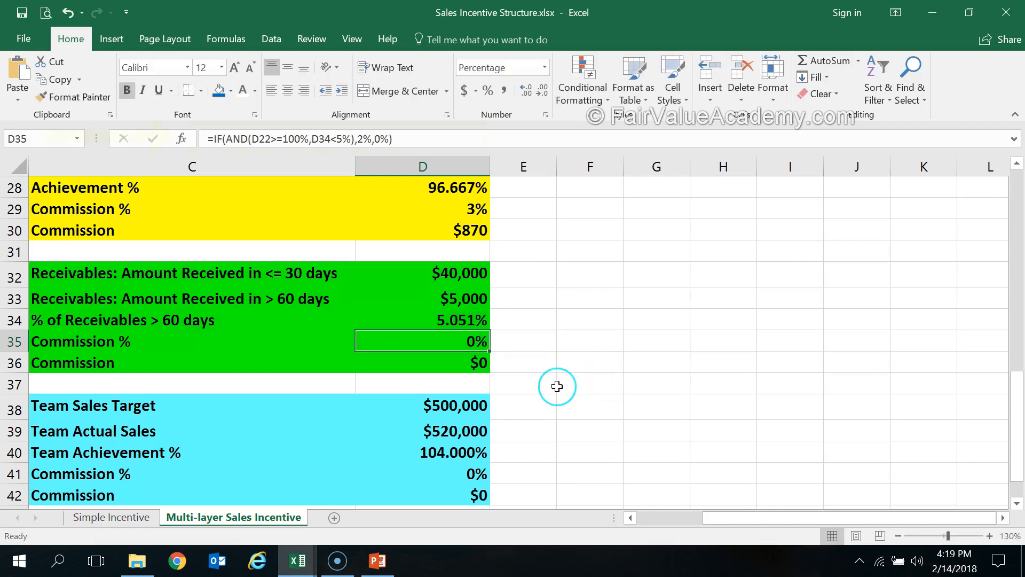
Clear the receivables Commission % in D35 and start an IF formula with an AND test whose first condition is D22>=100%
{"action": "key", "text": "Delete"}
{"action": "type", "text": "=if"}
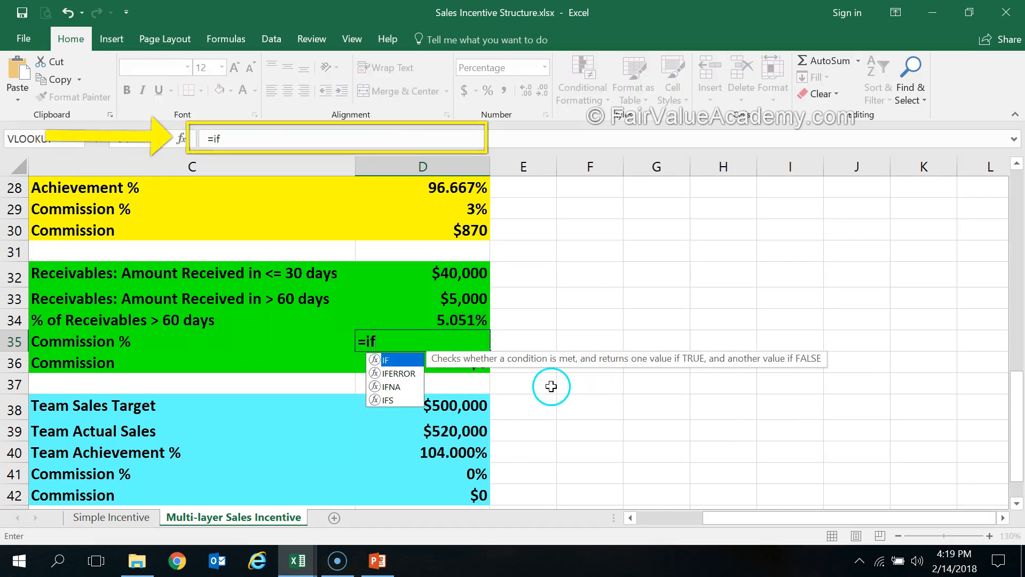
{"action": "type", "text": "(AND("}
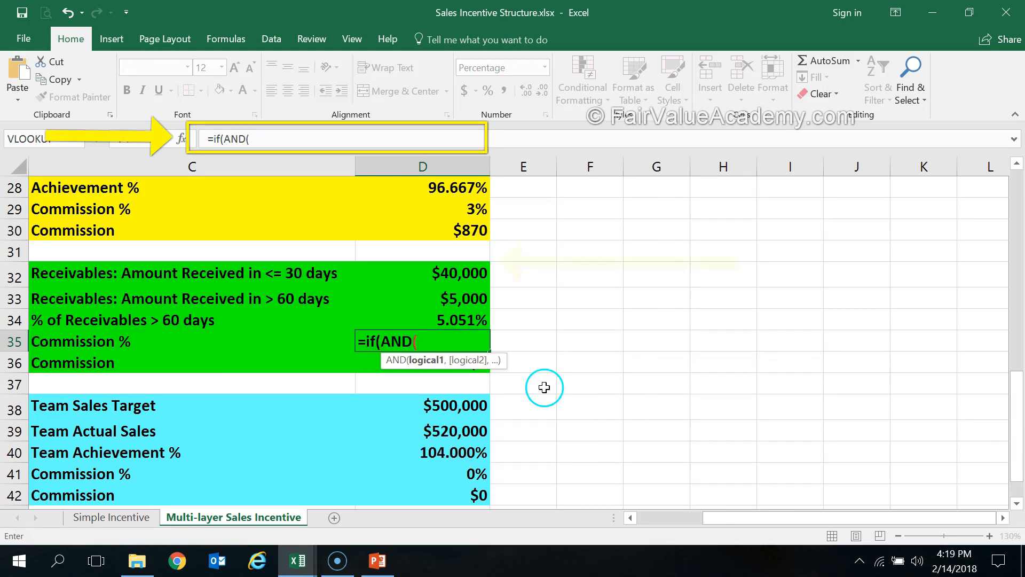
{"action": "scroll", "coordinate": [544, 387], "scroll_direction": "up", "scroll_amount": 3}
{"action": "left_click", "coordinate": [460, 261]}
{"action": "type", "text": ">="}
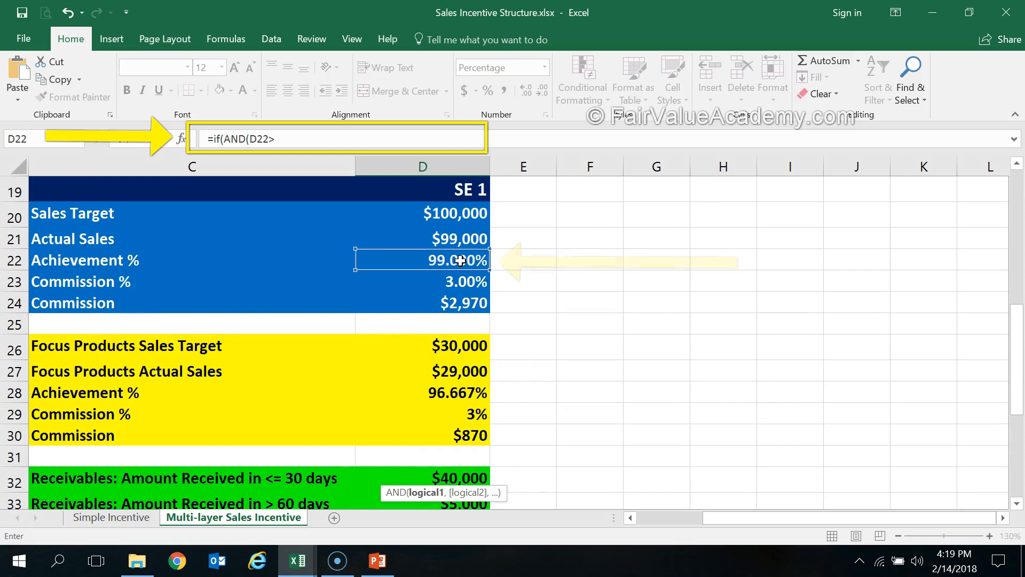
{"action": "type", "text": "100%"}
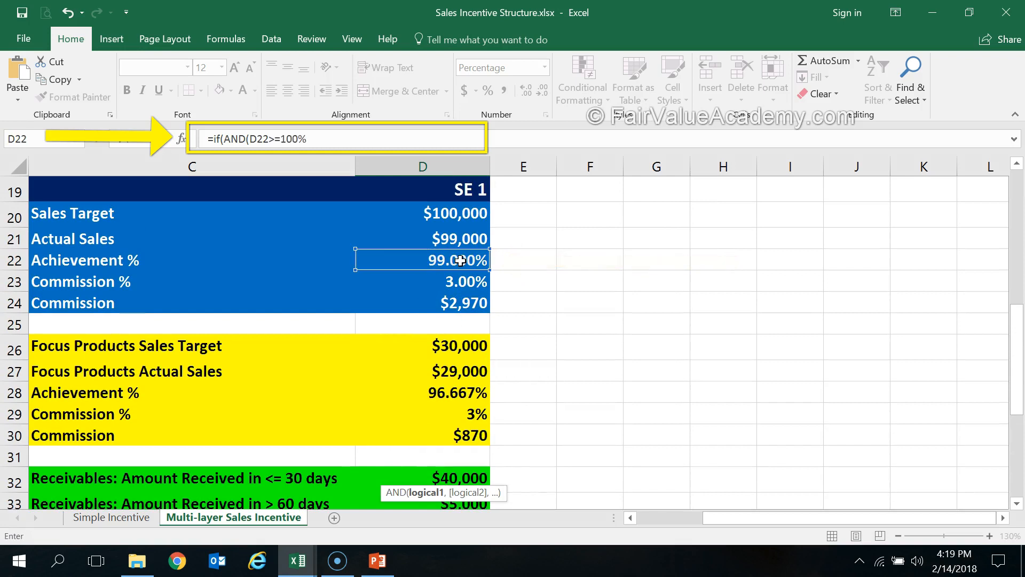
{"action": "type", "text": ","}
Add D34<5% as the second AND condition and complete the D35 formula to return 2% if true and 0% if false
{"action": "scroll", "coordinate": [460, 260], "scroll_direction": "down", "scroll_amount": 2}
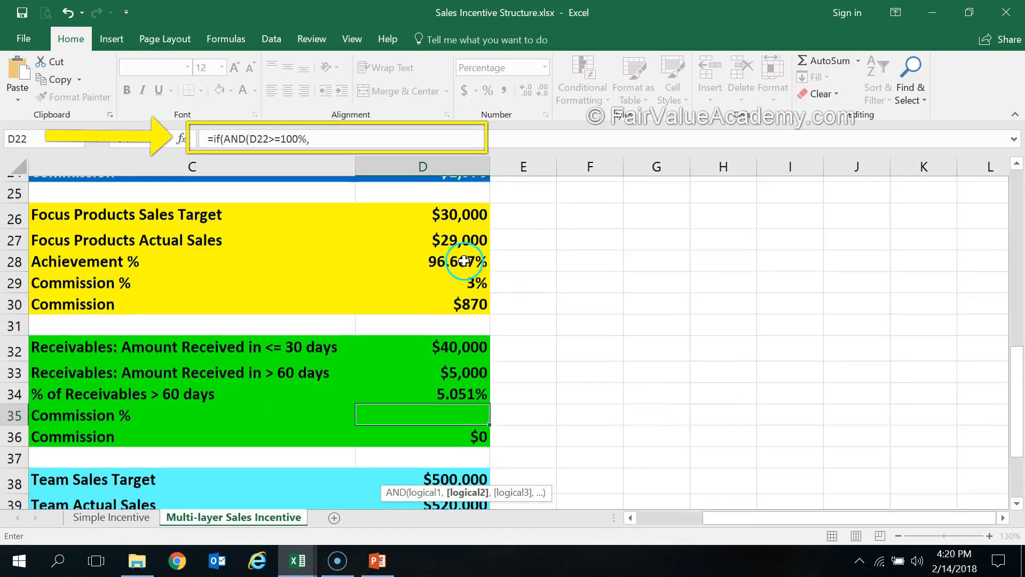
{"action": "left_click", "coordinate": [453, 393]}
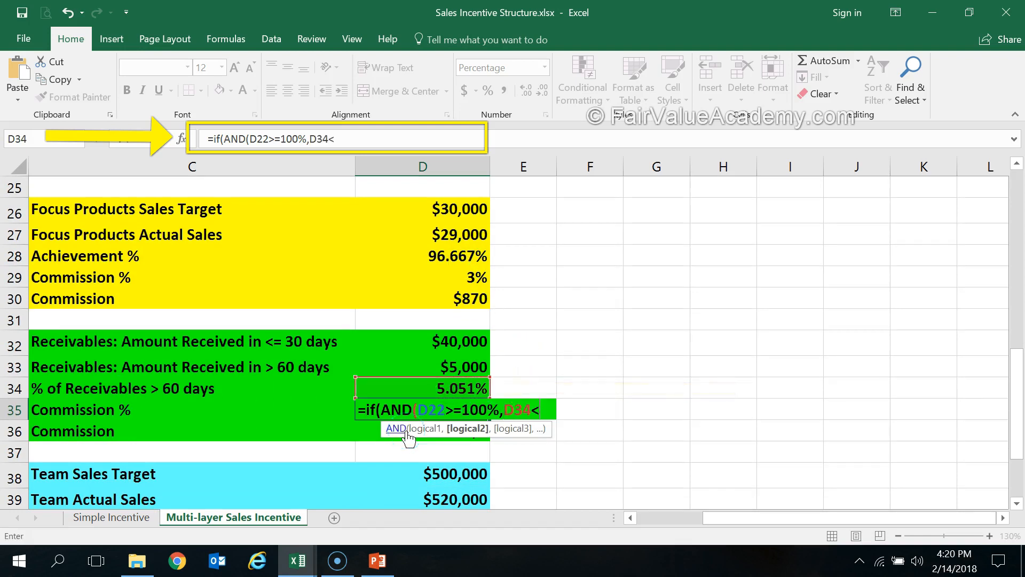
{"action": "type", "text": "<5%"}
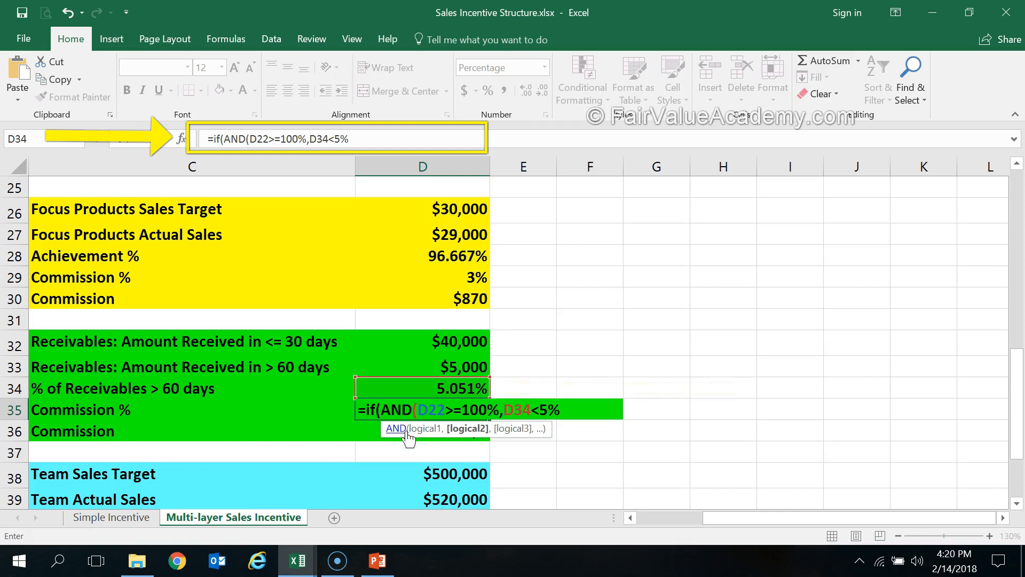
{"action": "type", "text": "),2%"}
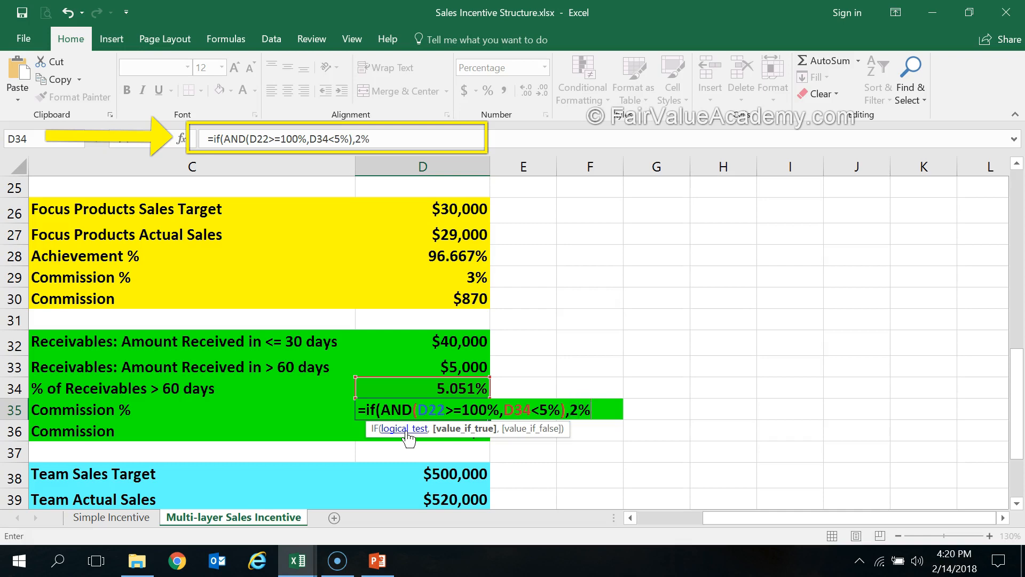
{"action": "type", "text": ",0%)"}
{"action": "left_click", "coordinate": [405, 437]}
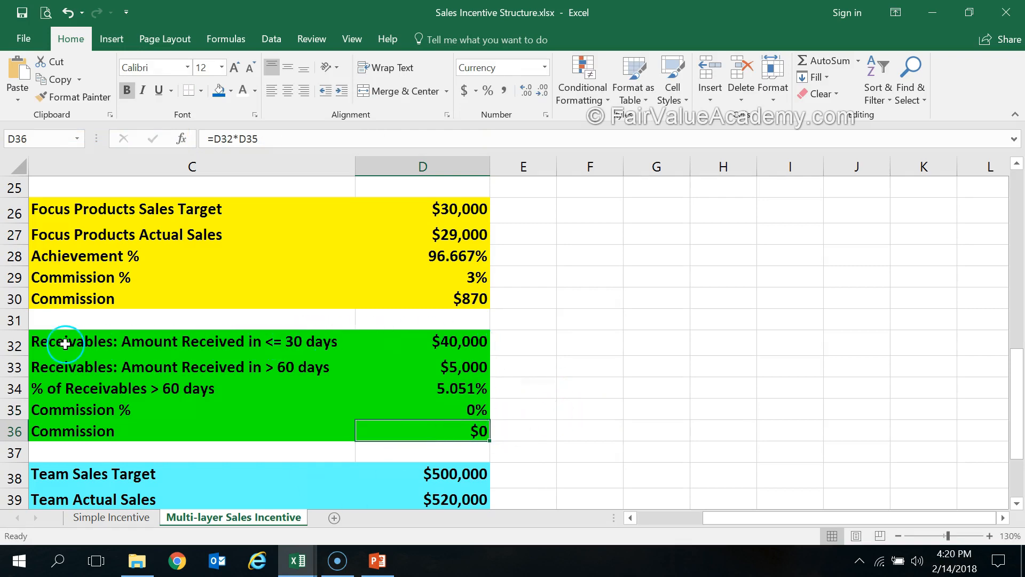
Re-enter the receivables Commission in D36 as the amount received within 30 days times the Commission %, =D32*D35
{"action": "left_click", "coordinate": [467, 345]}
{"action": "left_click", "coordinate": [466, 424]}
{"action": "type", "text": "="}
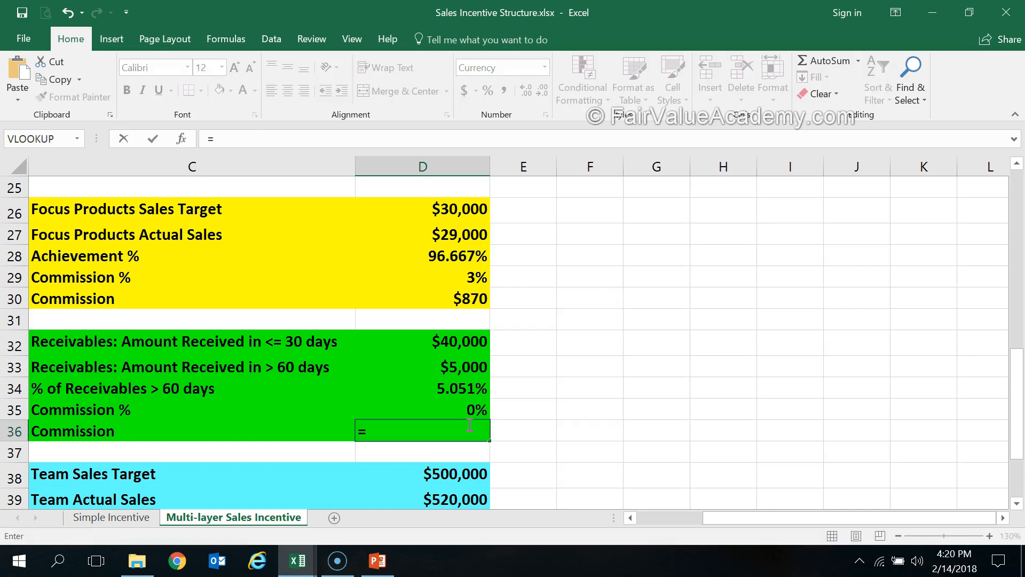
{"action": "left_click", "coordinate": [468, 342]}
{"action": "type", "text": "*"}
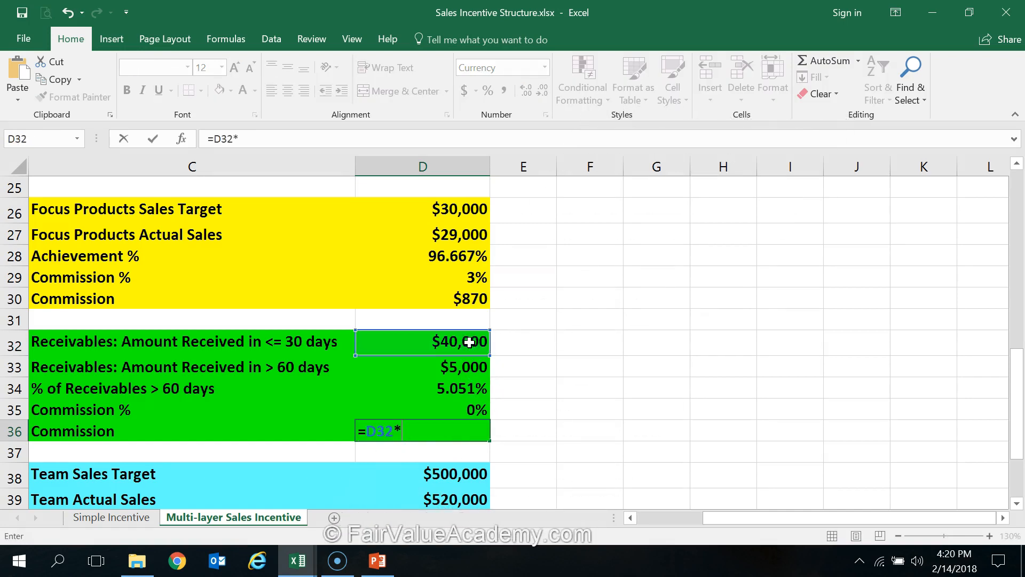
{"action": "left_click", "coordinate": [472, 408]}
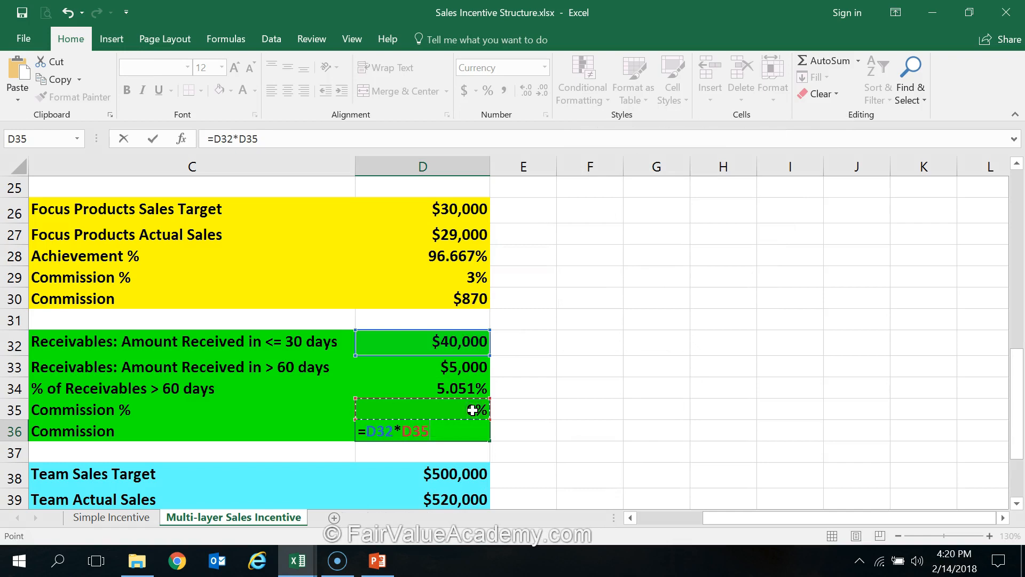
{"action": "key", "text": "Return"}
Set the receivables amount received after 60 days in D33 to $4,000
{"action": "left_click", "coordinate": [463, 368]}
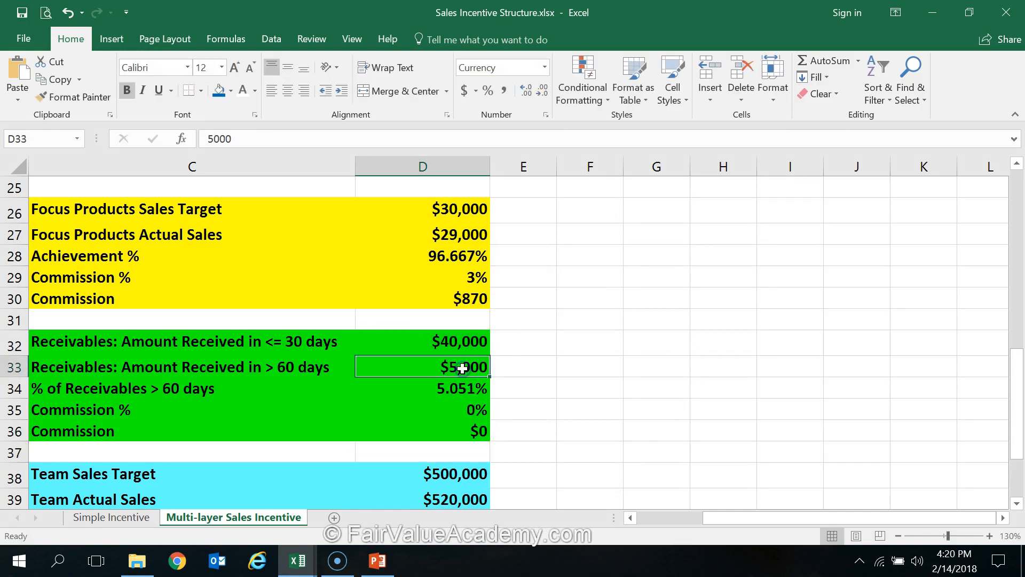
{"action": "type", "text": "4"}
{"action": "key", "text": "Return"}
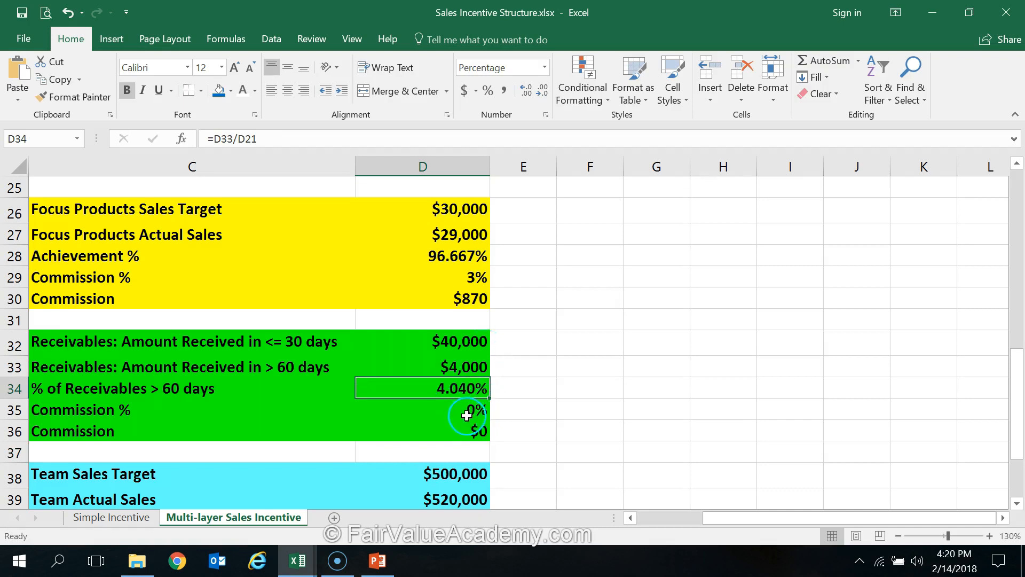
Set the salesperson's Actual Sales in D21 to $100,000
{"action": "scroll", "coordinate": [467, 395], "scroll_direction": "up", "scroll_amount": 2}
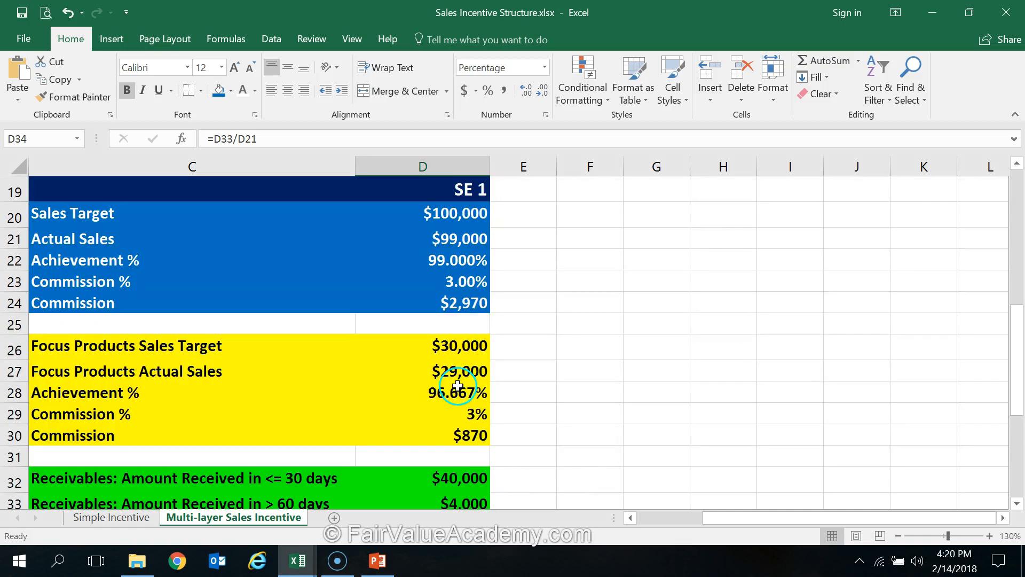
{"action": "left_click", "coordinate": [448, 242]}
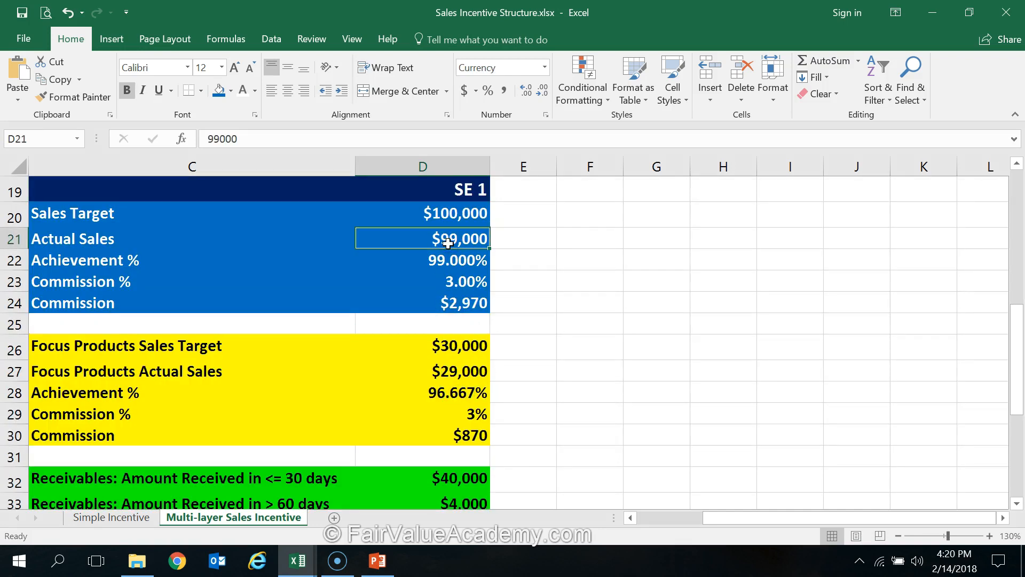
{"action": "type", "text": "100000"}
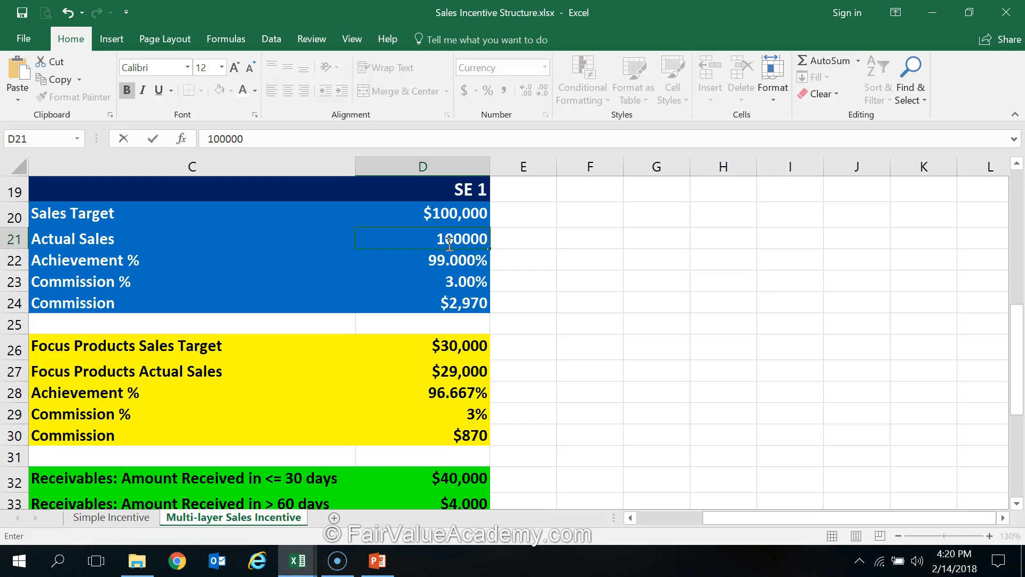
{"action": "key", "text": "Return"}
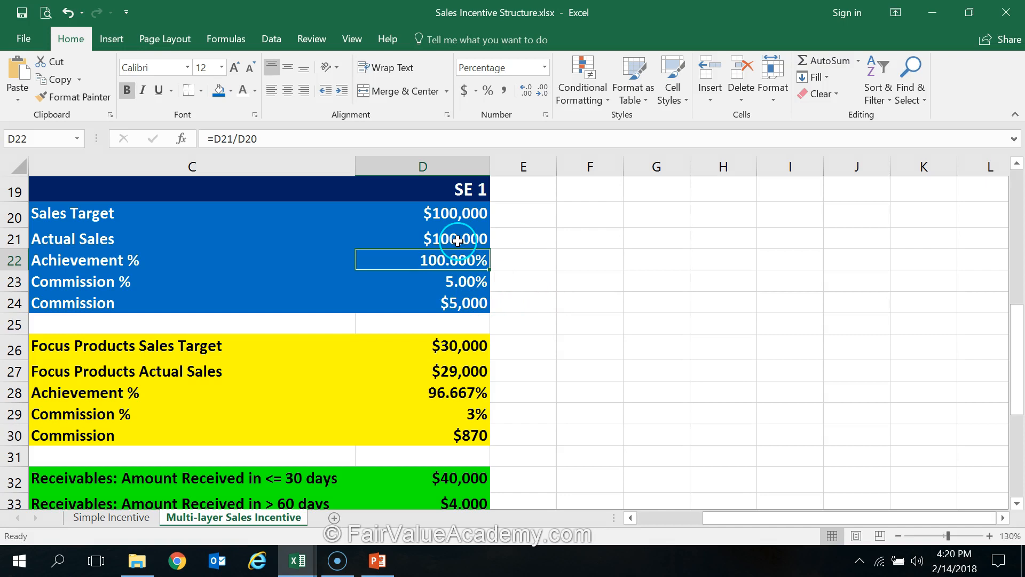
Review how Actual Sales in D21 affects the receivables percentage, Commission % and Commission in D34 to D36
{"action": "scroll", "coordinate": [457, 240], "scroll_direction": "down", "scroll_amount": 2}
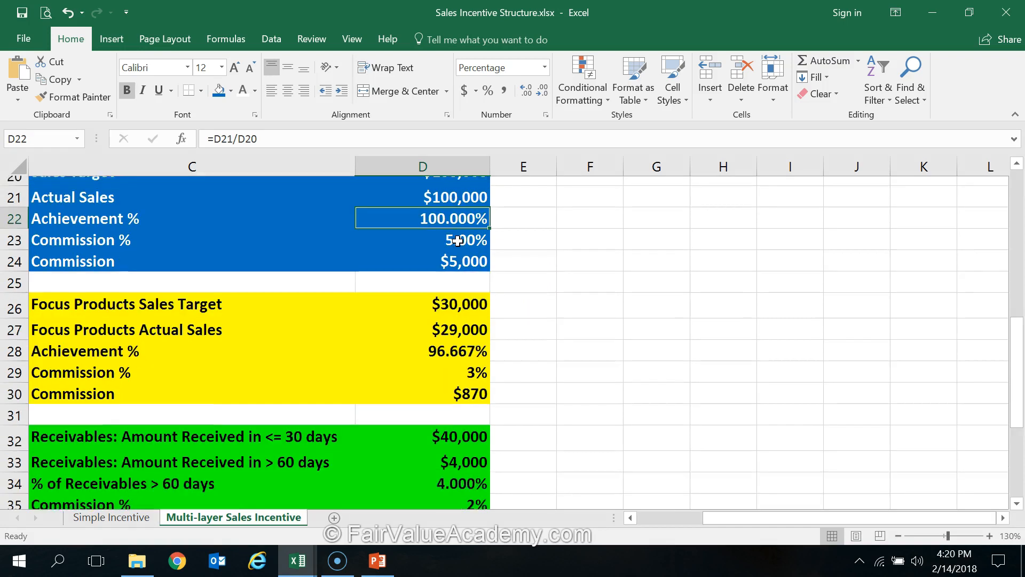
{"action": "scroll", "coordinate": [459, 237], "scroll_direction": "up", "scroll_amount": 2}
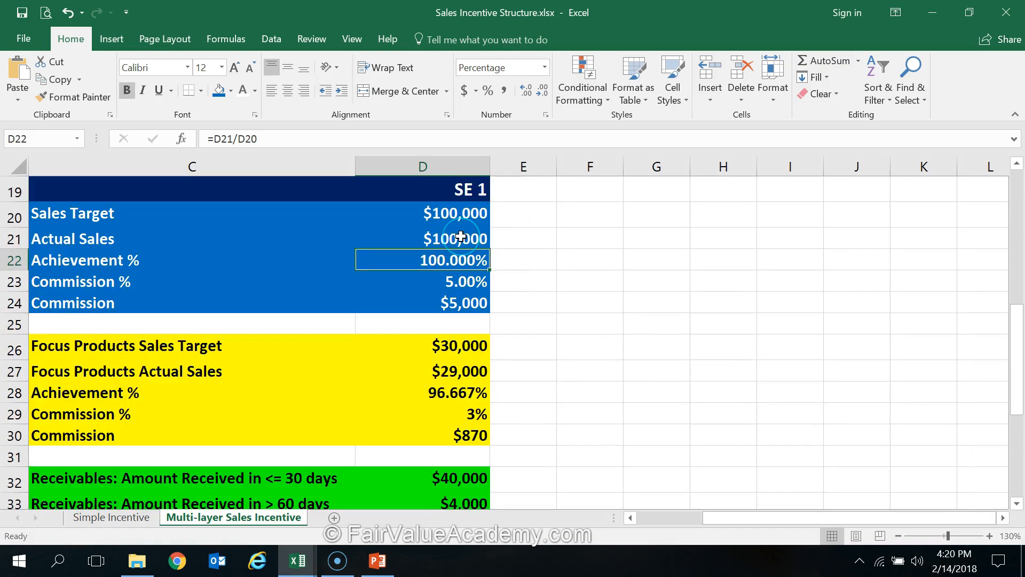
{"action": "left_click", "coordinate": [459, 237]}
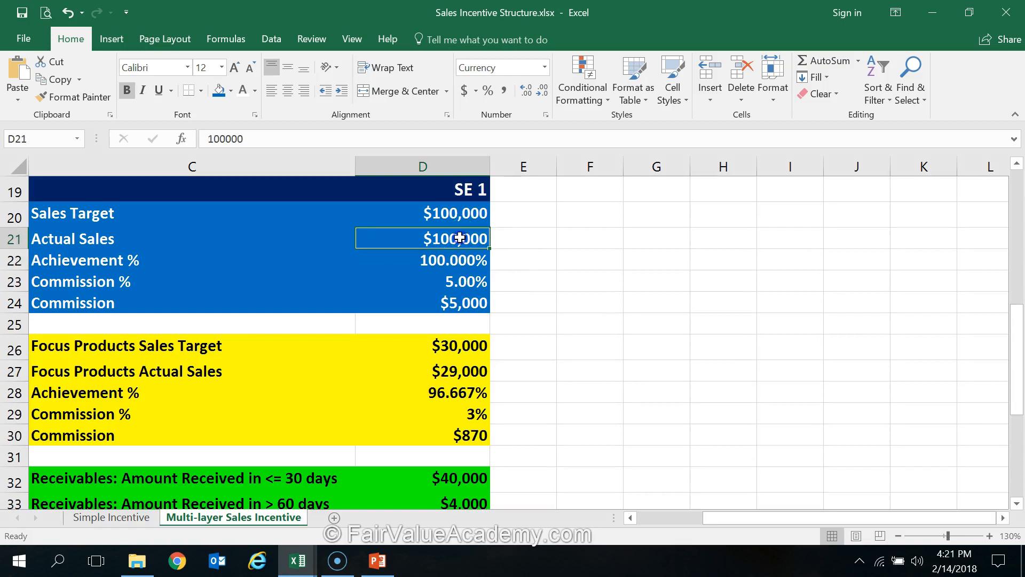
{"action": "scroll", "coordinate": [459, 237], "scroll_direction": "down", "scroll_amount": 3}
{"action": "left_click", "coordinate": [454, 320]}
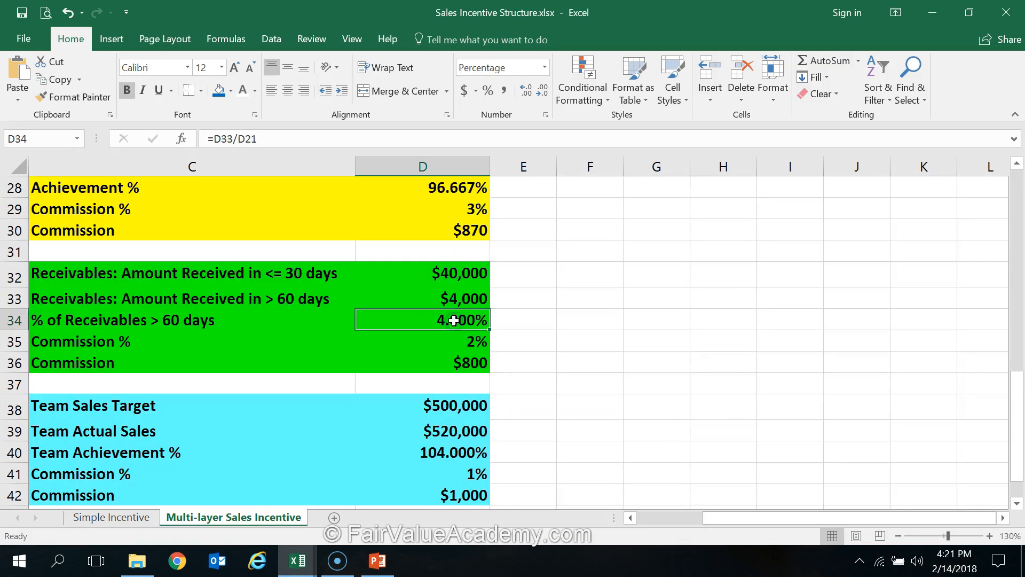
{"action": "left_click", "coordinate": [470, 340]}
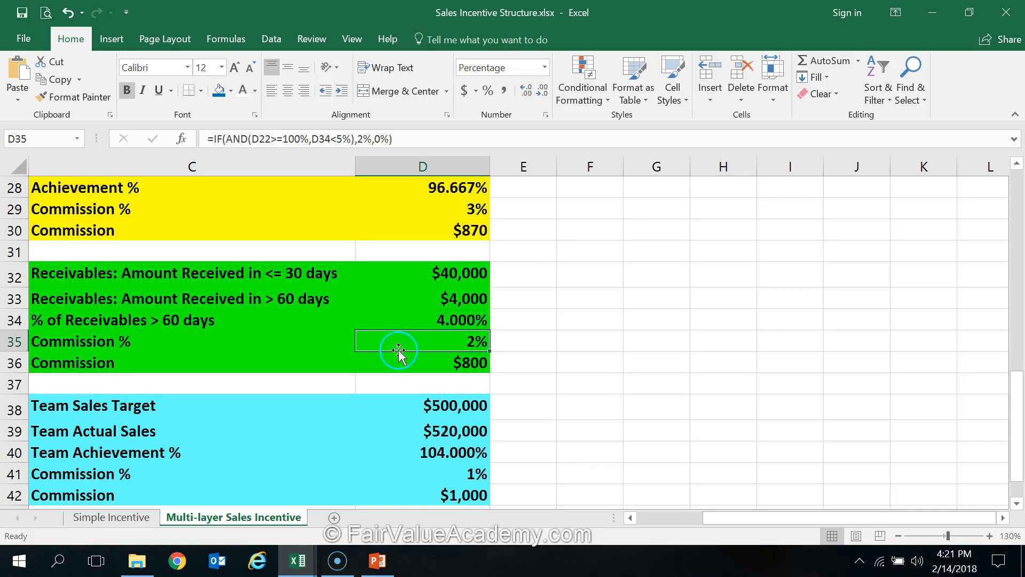
{"action": "left_click", "coordinate": [470, 365]}
{"action": "left_click", "coordinate": [477, 343]}
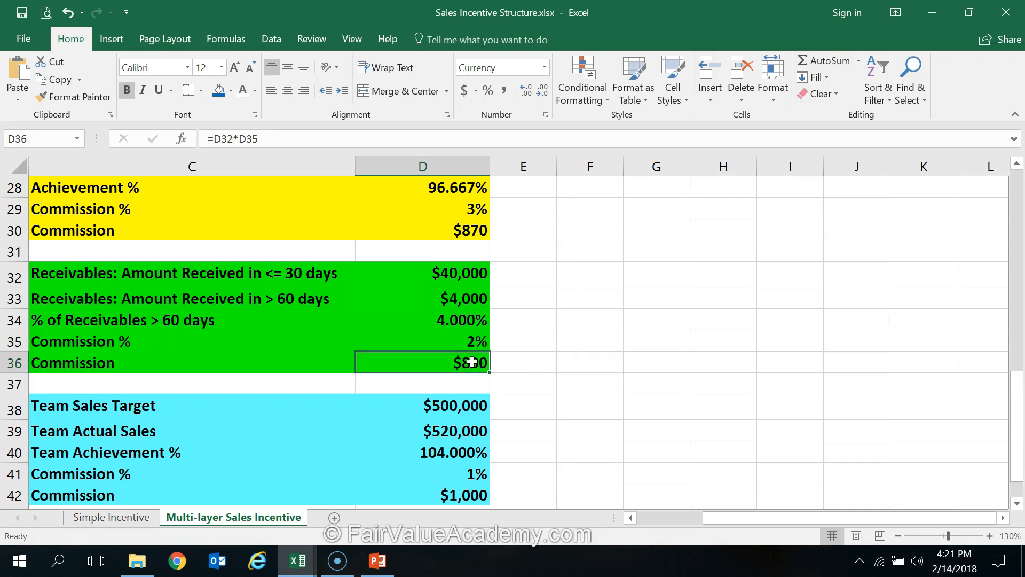
Compare the Team Sales Target in D38 with the individual Sales Target in D20
{"action": "scroll", "coordinate": [368, 414], "scroll_direction": "down", "scroll_amount": 1}
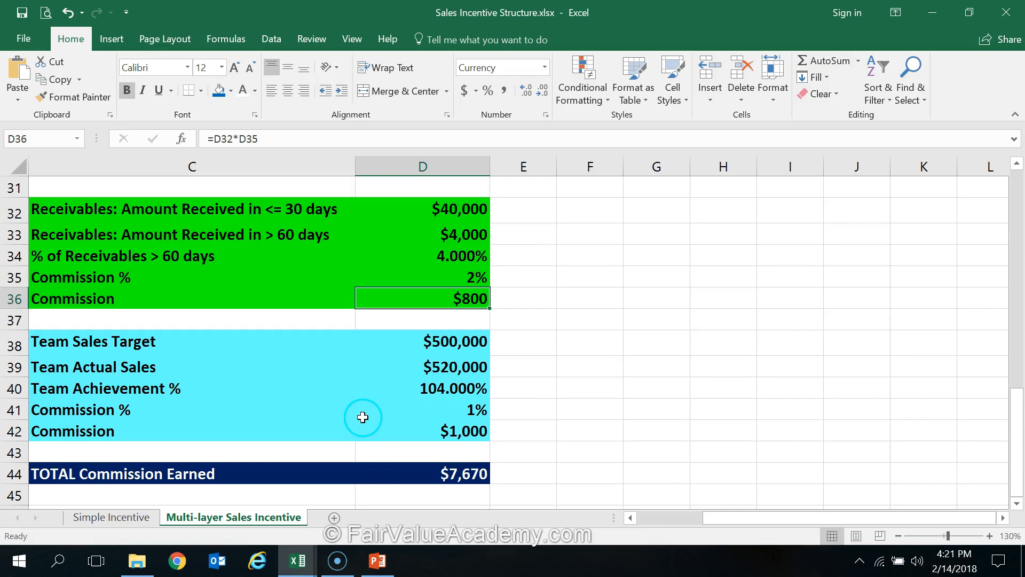
{"action": "left_click", "coordinate": [454, 346]}
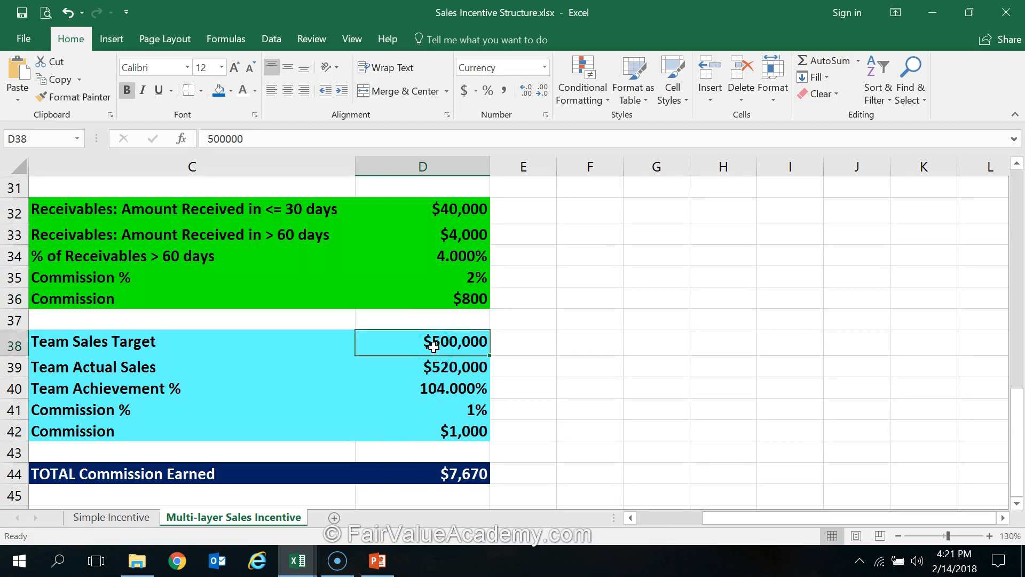
{"action": "scroll", "coordinate": [433, 346], "scroll_direction": "up", "scroll_amount": 5}
{"action": "left_click", "coordinate": [445, 276]}
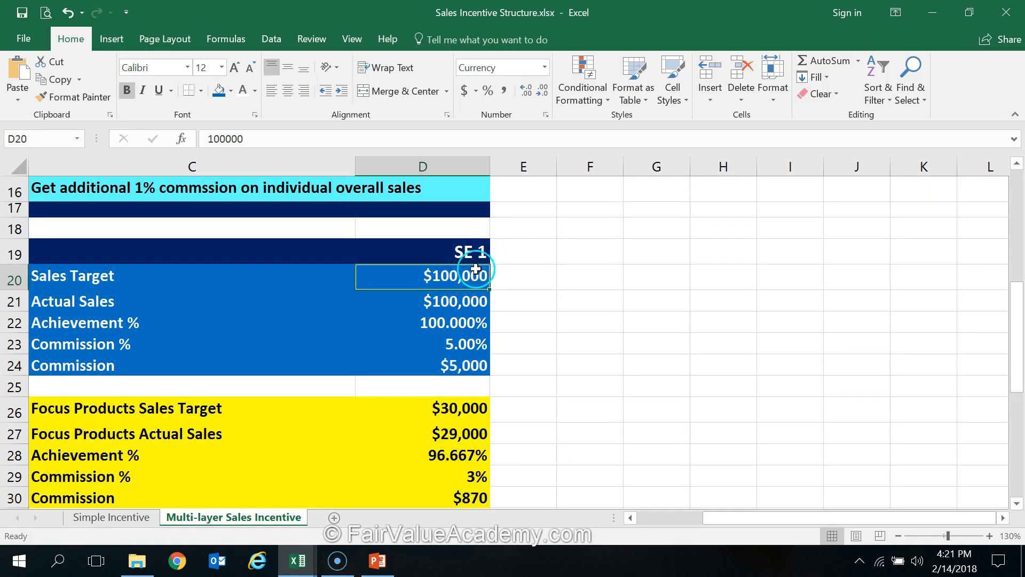
Compare the individual Actual Sales in D21 with the Team Actual Sales in D39
{"action": "left_click", "coordinate": [458, 298]}
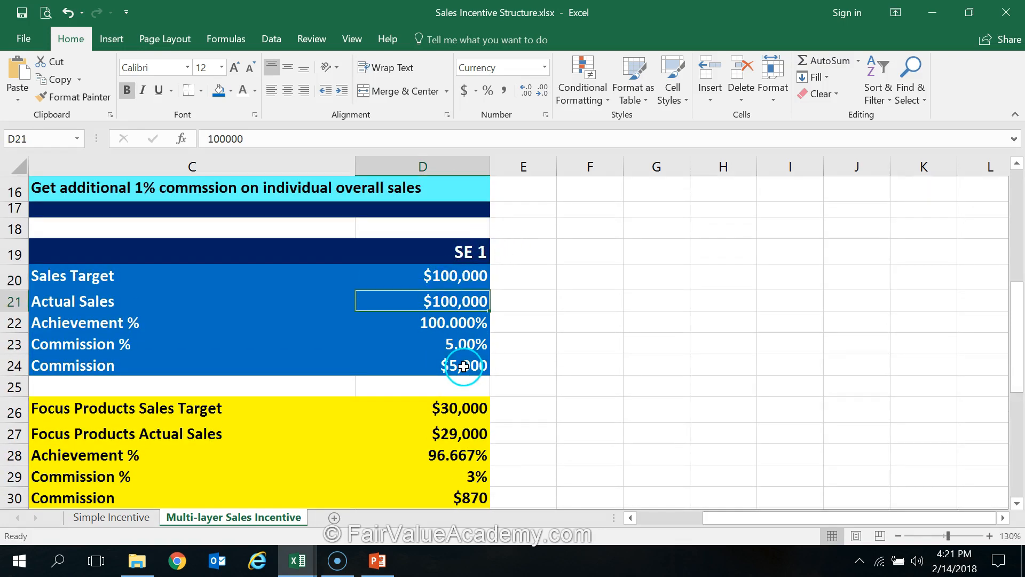
{"action": "scroll", "coordinate": [473, 358], "scroll_direction": "down", "scroll_amount": 2}
{"action": "scroll", "coordinate": [474, 358], "scroll_direction": "down", "scroll_amount": 4}
{"action": "left_click", "coordinate": [448, 297]}
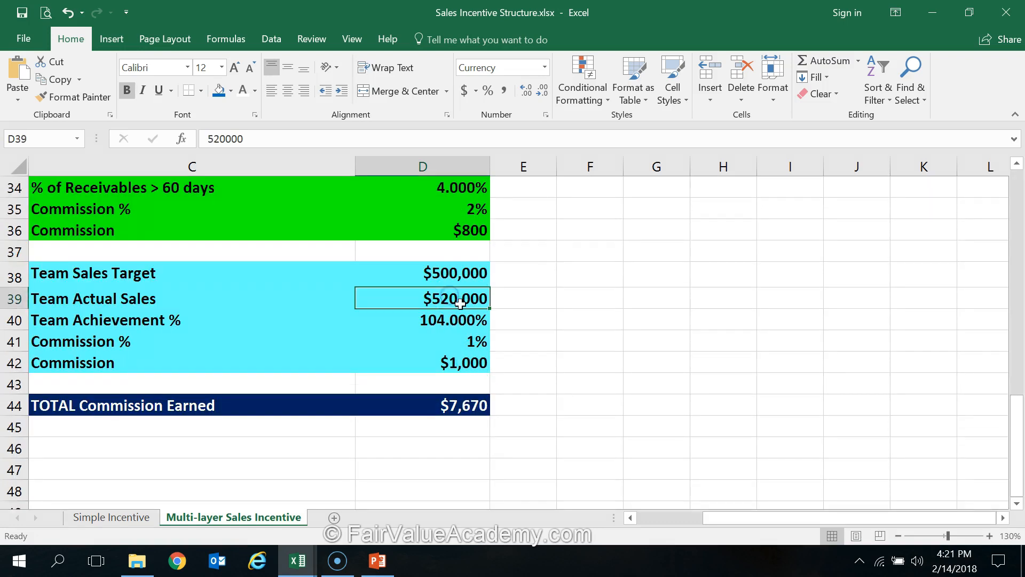
{"action": "left_click", "coordinate": [453, 292]}
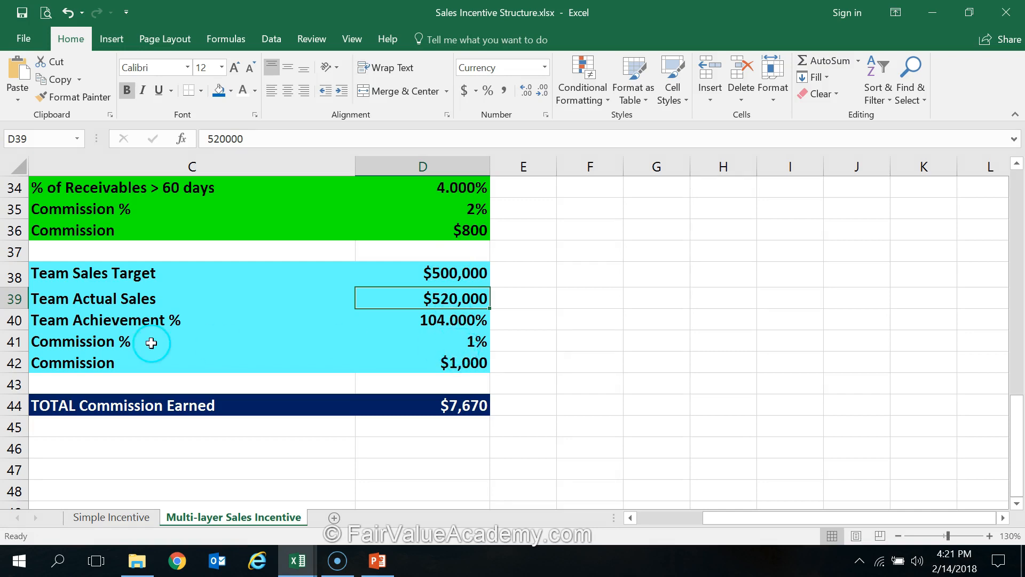
Examine the team booster's Commission % formula in D41 and the cells it refers to, leaving it unedited
{"action": "left_click", "coordinate": [466, 340]}
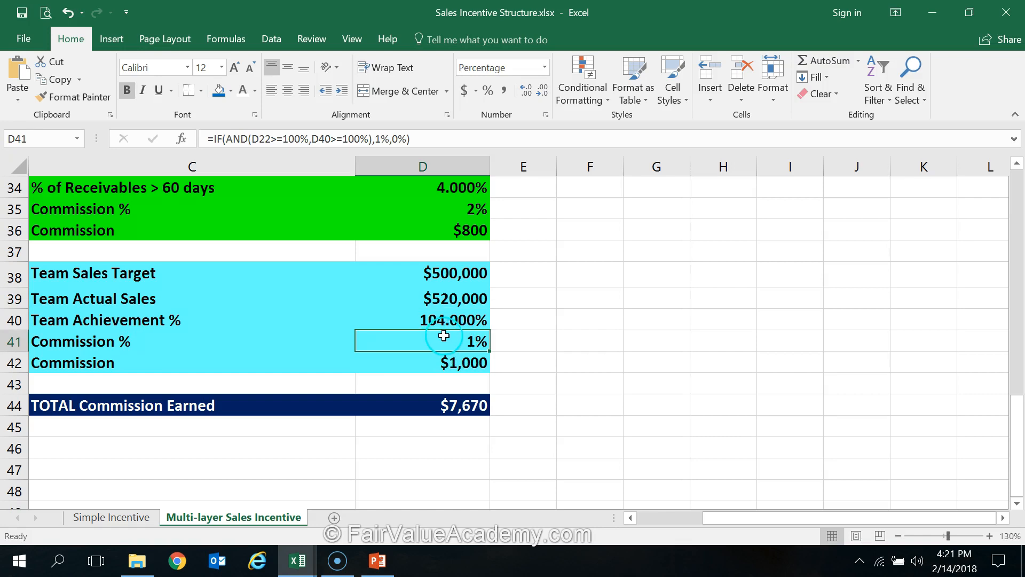
{"action": "double_click", "coordinate": [455, 342]}
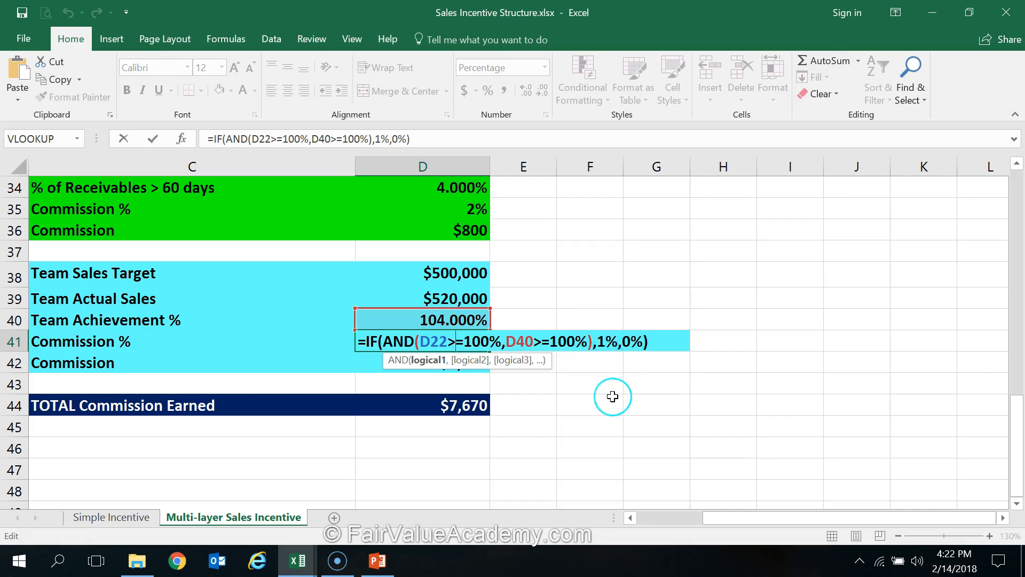
{"action": "key", "text": "Escape"}
Check the Commission cells of the primary incentive in D24 and the focus products booster in D30
{"action": "scroll", "coordinate": [526, 398], "scroll_direction": "up", "scroll_amount": 5}
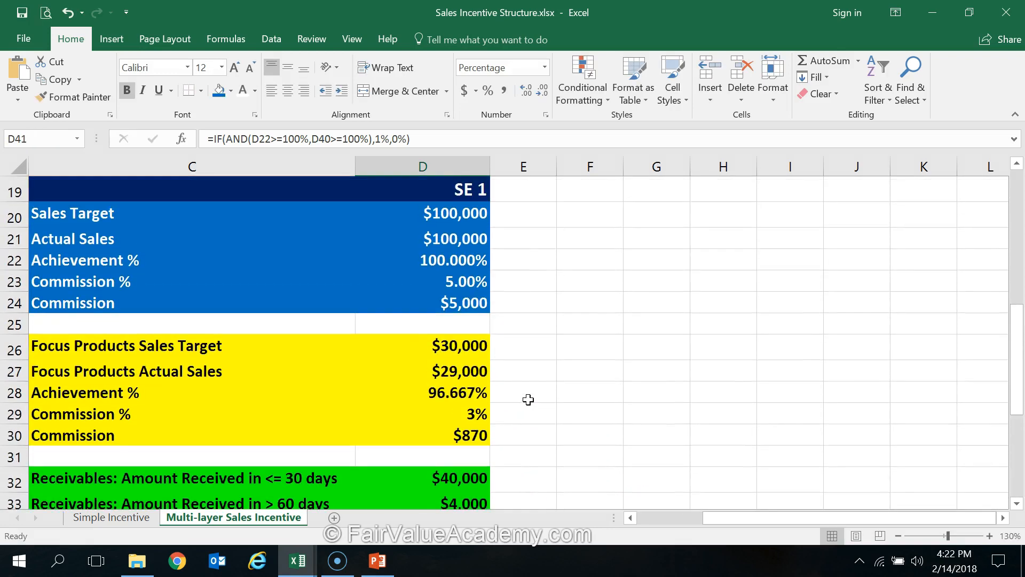
{"action": "left_click", "coordinate": [464, 303]}
{"action": "left_click", "coordinate": [470, 441]}
{"action": "scroll", "coordinate": [521, 432], "scroll_direction": "down", "scroll_amount": 4}
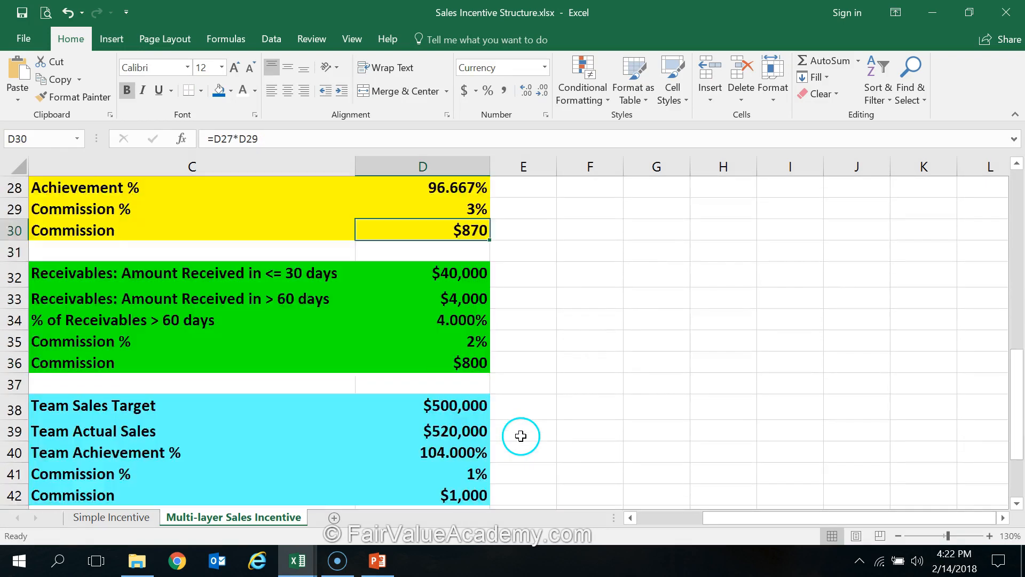
Enter =D24+D30+D36+D42 in D44 to total the primary incentive and the three booster commissions
{"action": "left_click", "coordinate": [462, 473]}
{"action": "type", "text": "="}
{"action": "scroll", "coordinate": [462, 469], "scroll_direction": "up", "scroll_amount": 4}
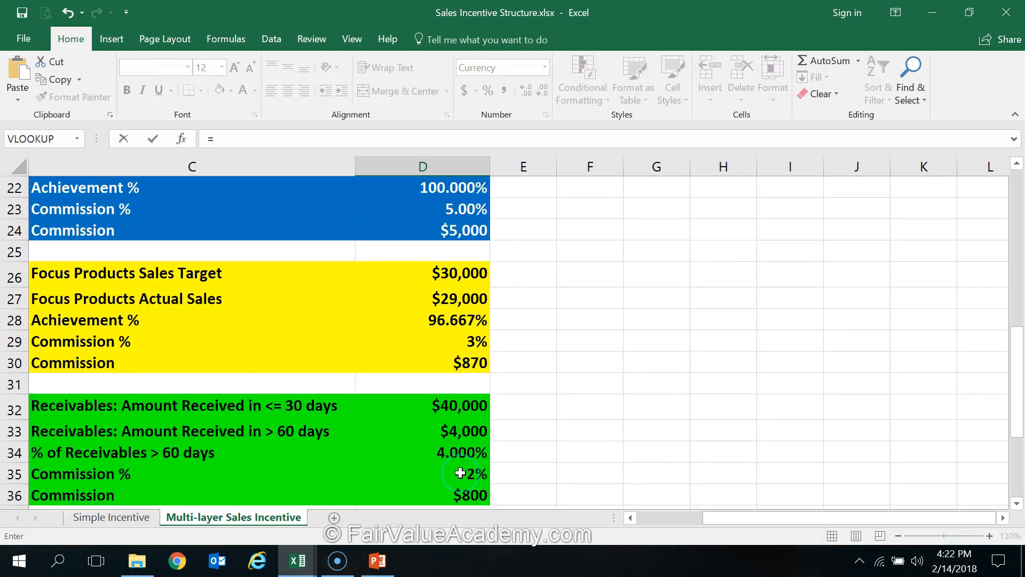
{"action": "left_click", "coordinate": [470, 305]}
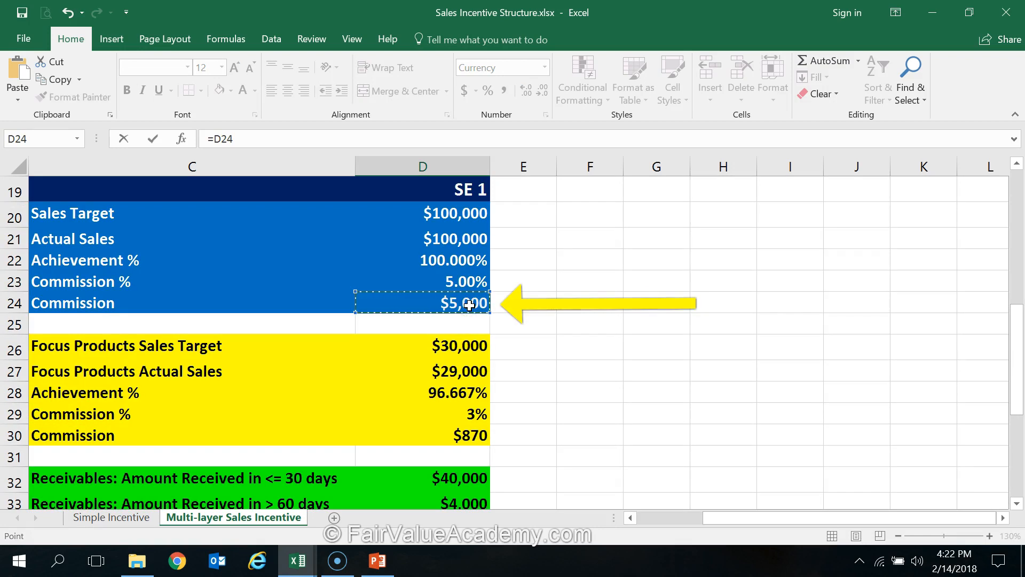
{"action": "type", "text": "+"}
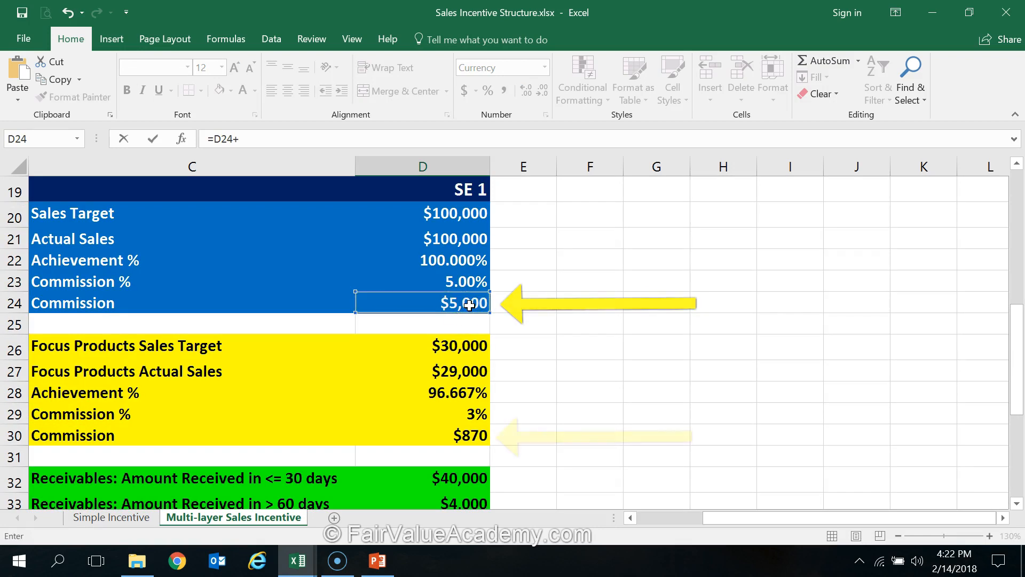
{"action": "left_click", "coordinate": [467, 436]}
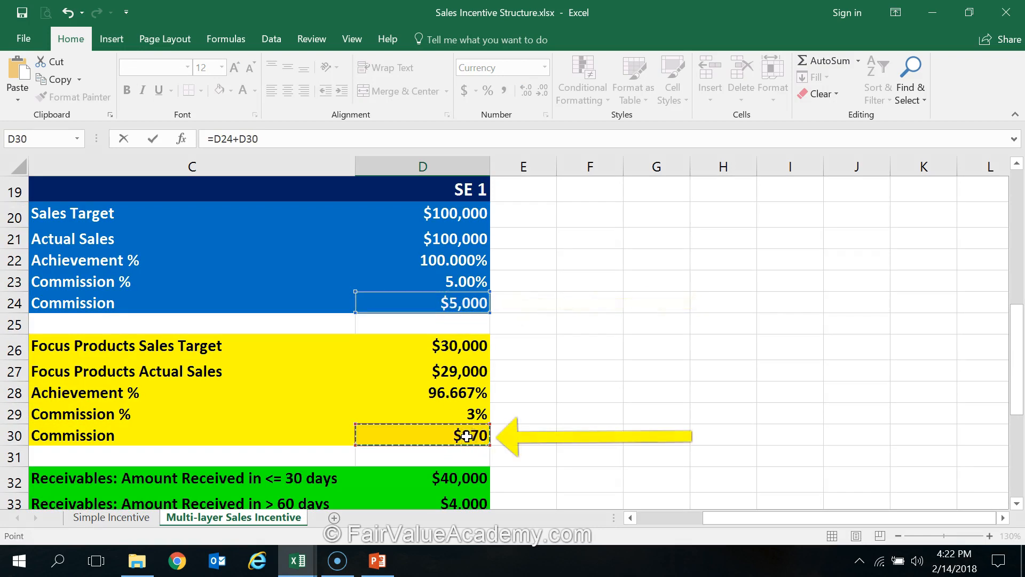
{"action": "type", "text": "+"}
{"action": "scroll", "coordinate": [466, 436], "scroll_direction": "down", "scroll_amount": 2}
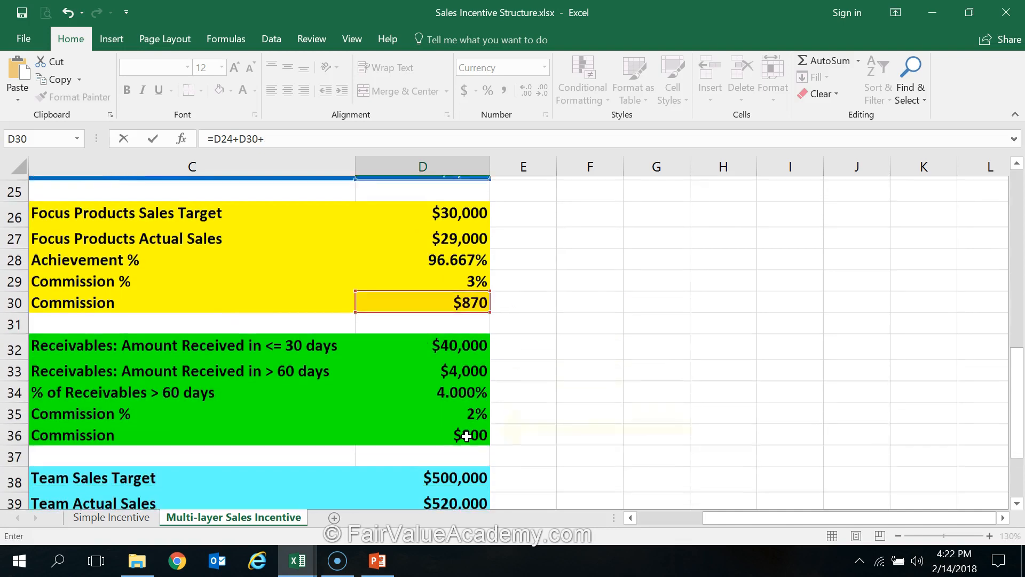
{"action": "left_click", "coordinate": [467, 436]}
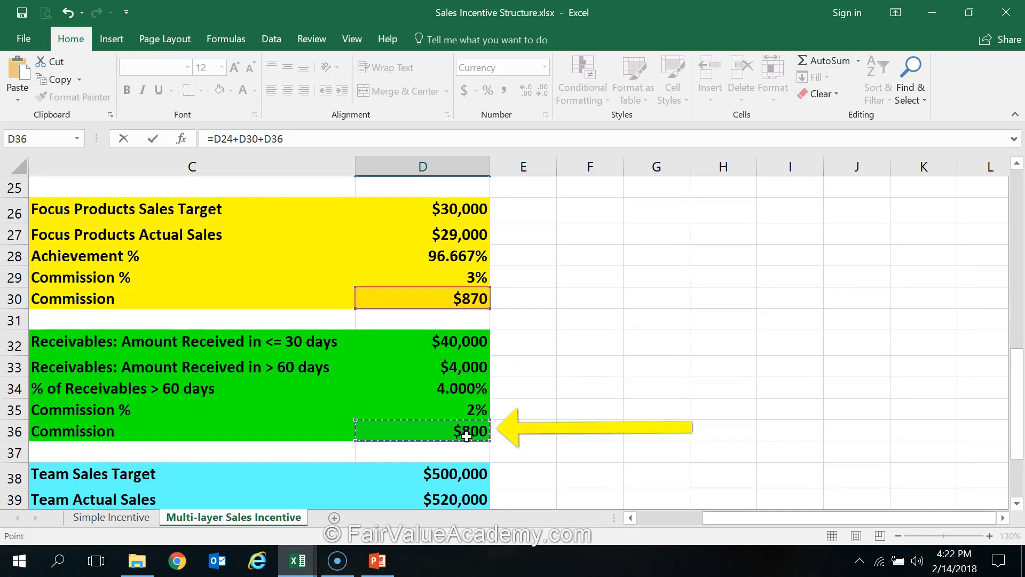
{"action": "type", "text": "+"}
{"action": "scroll", "coordinate": [467, 436], "scroll_direction": "down", "scroll_amount": 2}
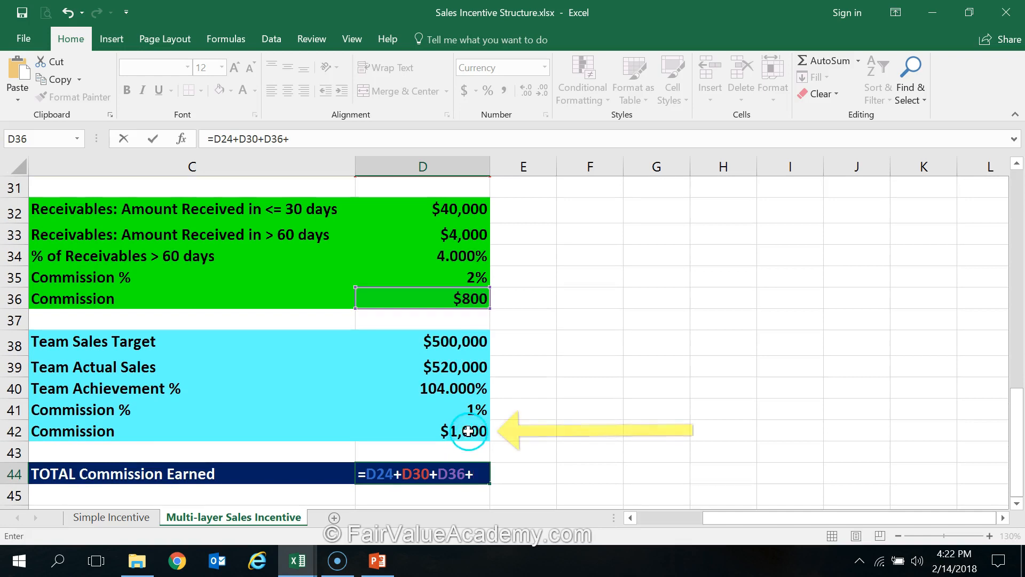
{"action": "left_click", "coordinate": [468, 431]}
{"action": "key", "text": "Return"}
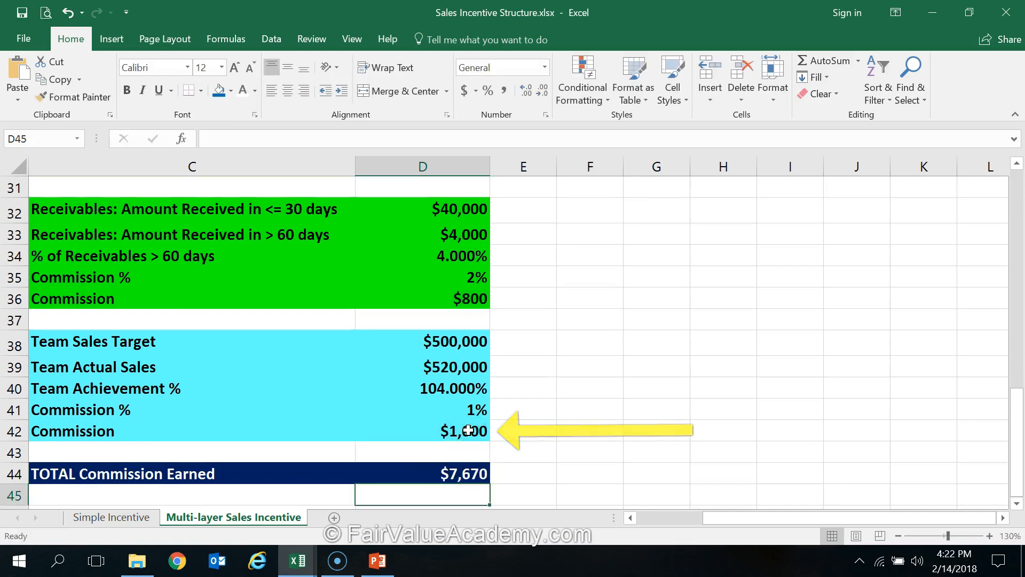
{"action": "left_click", "coordinate": [471, 474]}
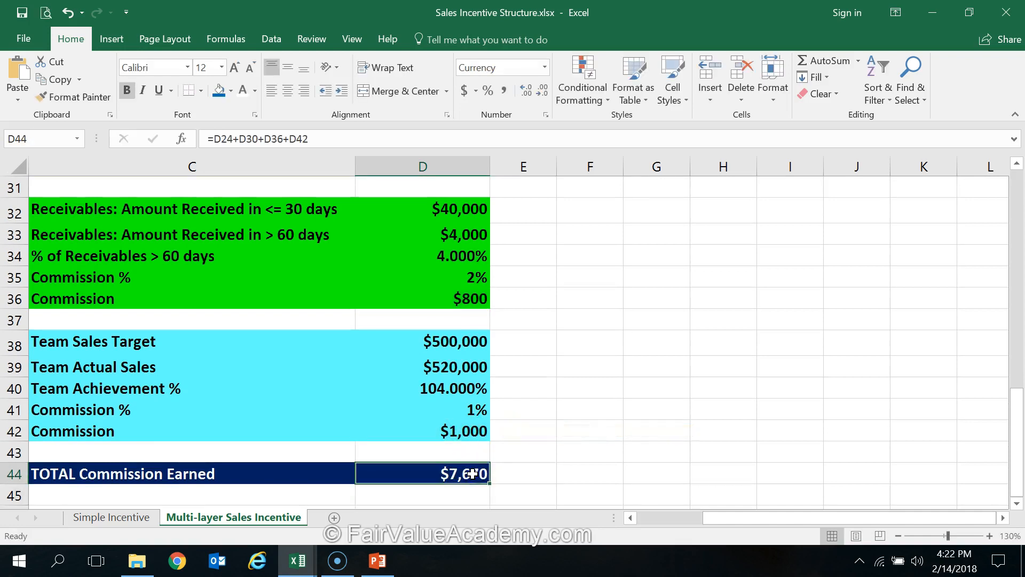
Review the primary incentive and the three booster sections across columns A to D, including their eligibility rules
{"action": "left_click", "coordinate": [644, 518]}
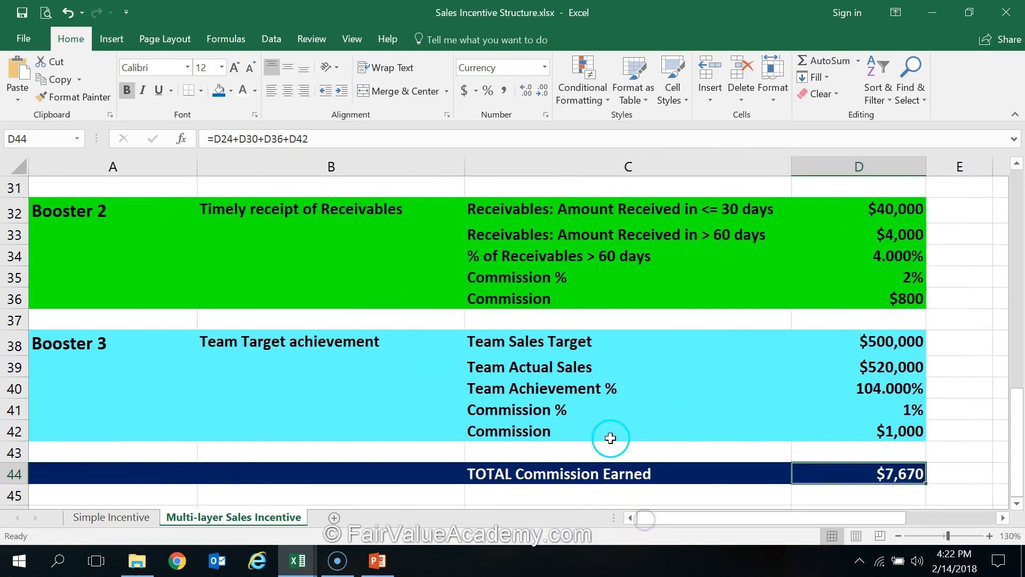
{"action": "scroll", "coordinate": [610, 438], "scroll_direction": "up", "scroll_amount": 5}
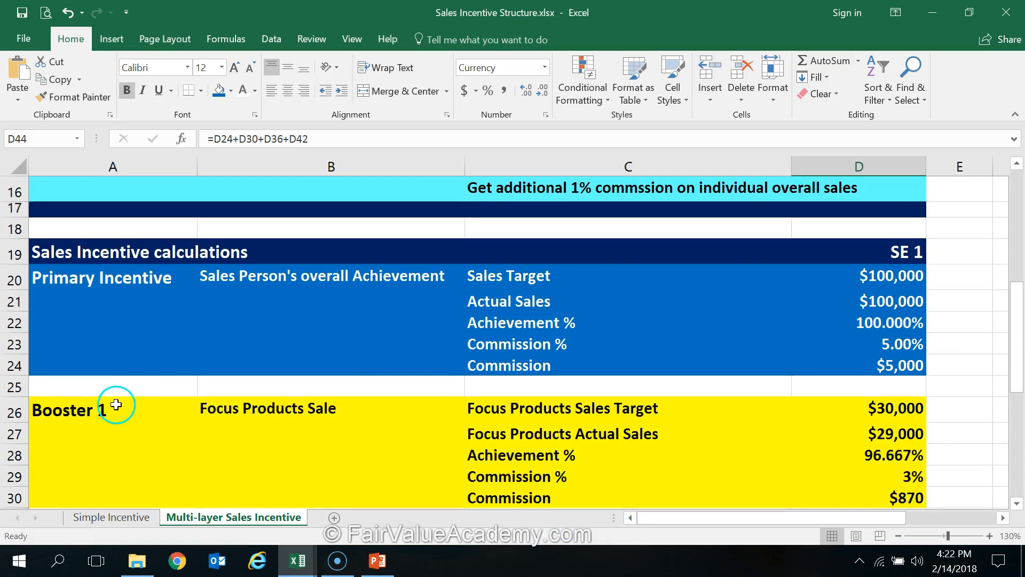
{"action": "scroll", "coordinate": [65, 325], "scroll_direction": "down", "scroll_amount": 2}
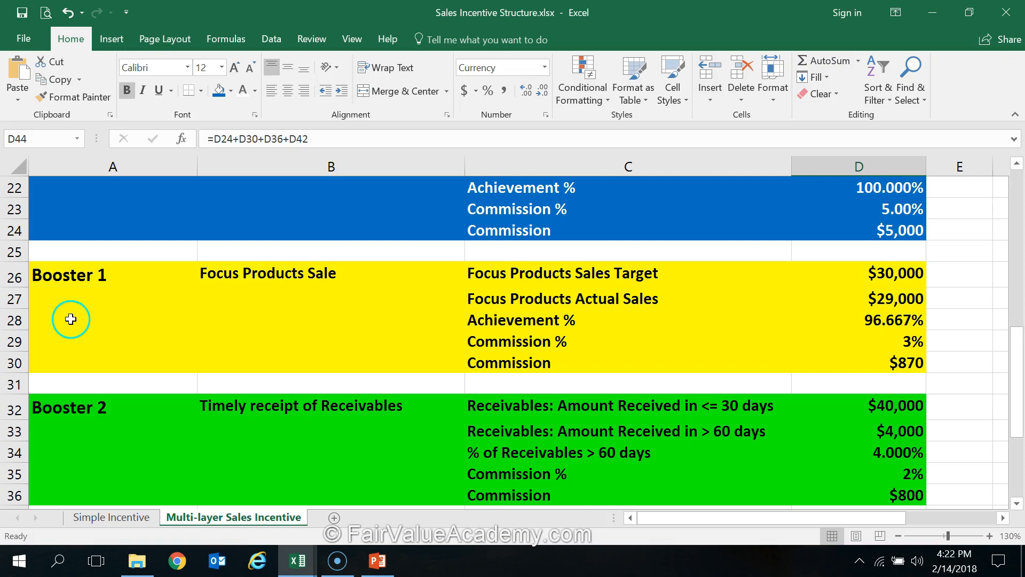
{"action": "scroll", "coordinate": [68, 424], "scroll_direction": "down", "scroll_amount": 2}
{"action": "scroll", "coordinate": [68, 435], "scroll_direction": "up", "scroll_amount": 6}
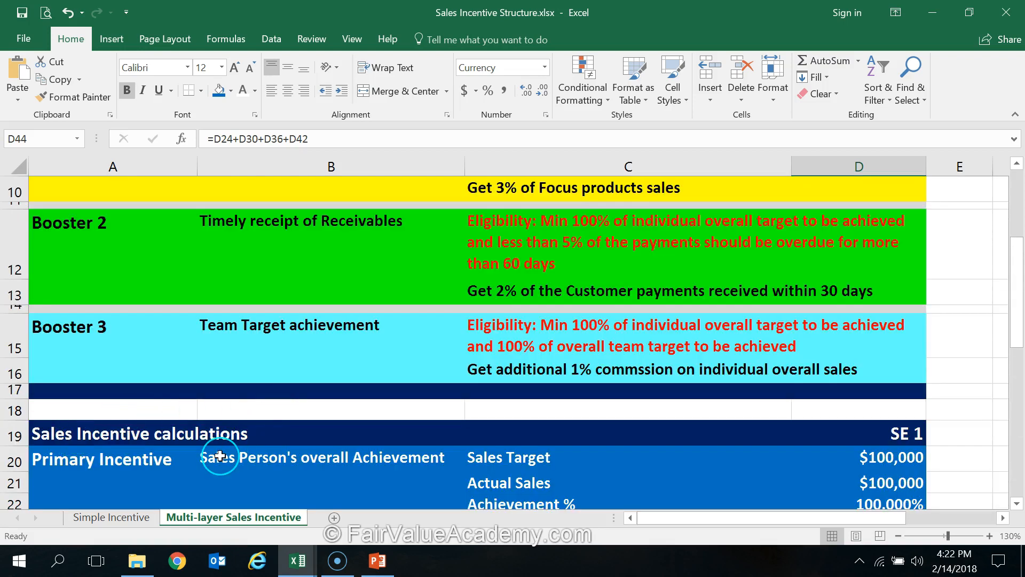
{"action": "scroll", "coordinate": [220, 456], "scroll_direction": "down", "scroll_amount": 4}
{"action": "scroll", "coordinate": [219, 456], "scroll_direction": "down", "scroll_amount": 2}
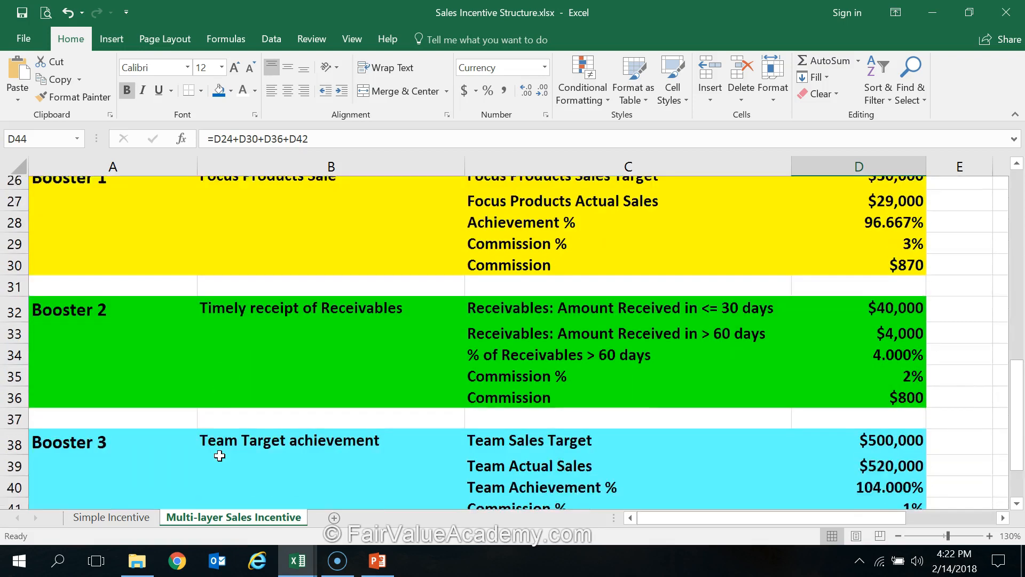